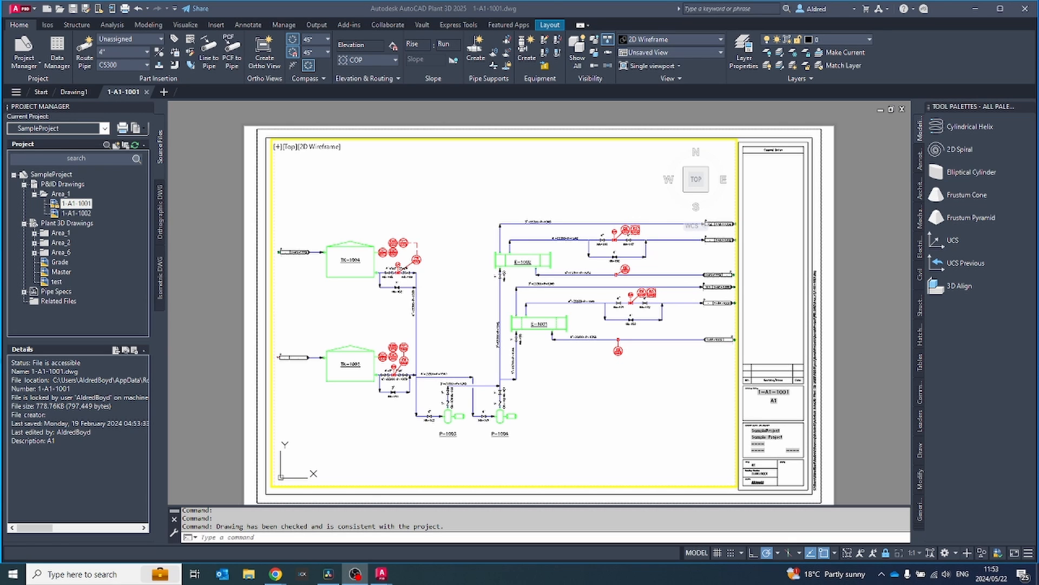
Create a new Plant 3D drawing named "plant 1" in SampleProject's Plant 3D Drawings.
right_click(55, 223)
click(87, 232)
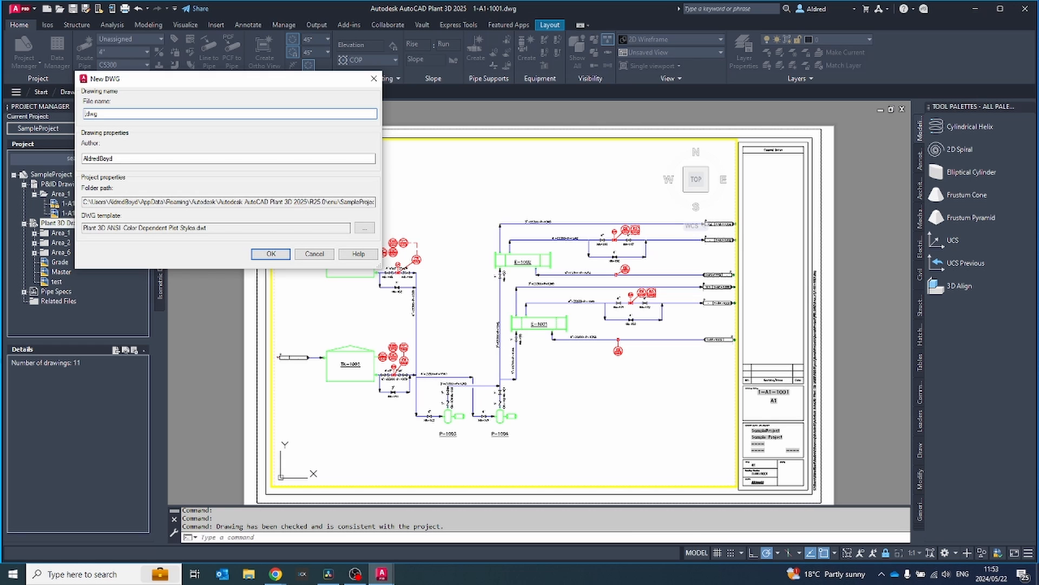
text(plant 1)
key(Return)
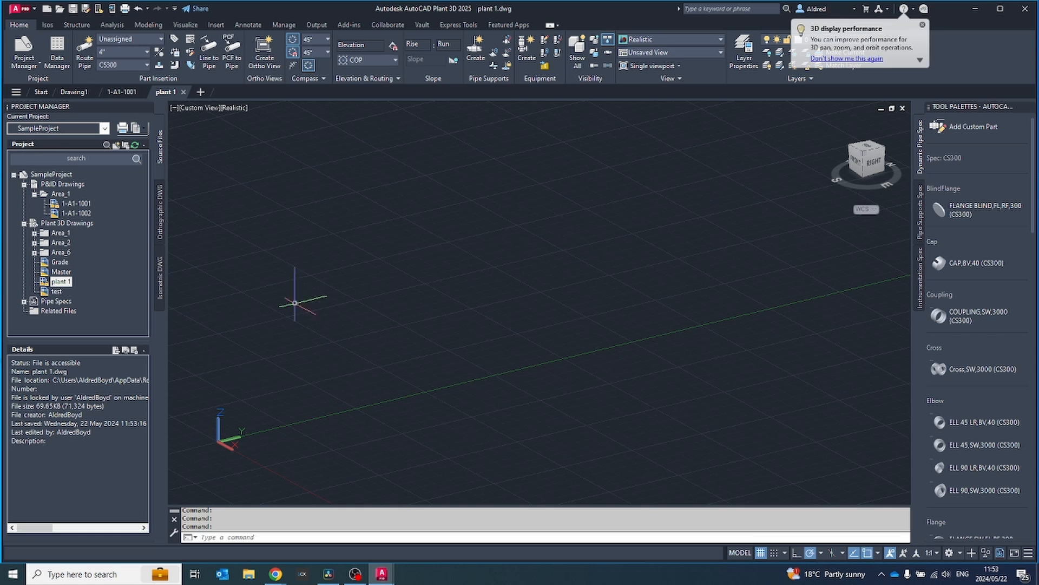
Examine P&ID drawing 1-A1-1001, highlighting line 4"-CS300-P-1040 and its valve and pump P-1004.
double_click(75, 203)
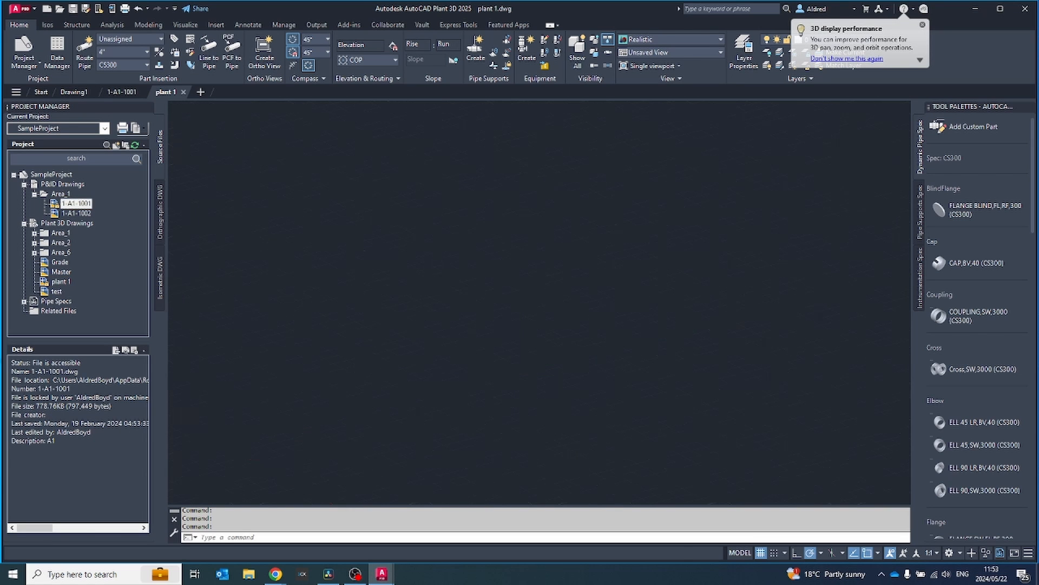
scroll(448, 393, up, 2)
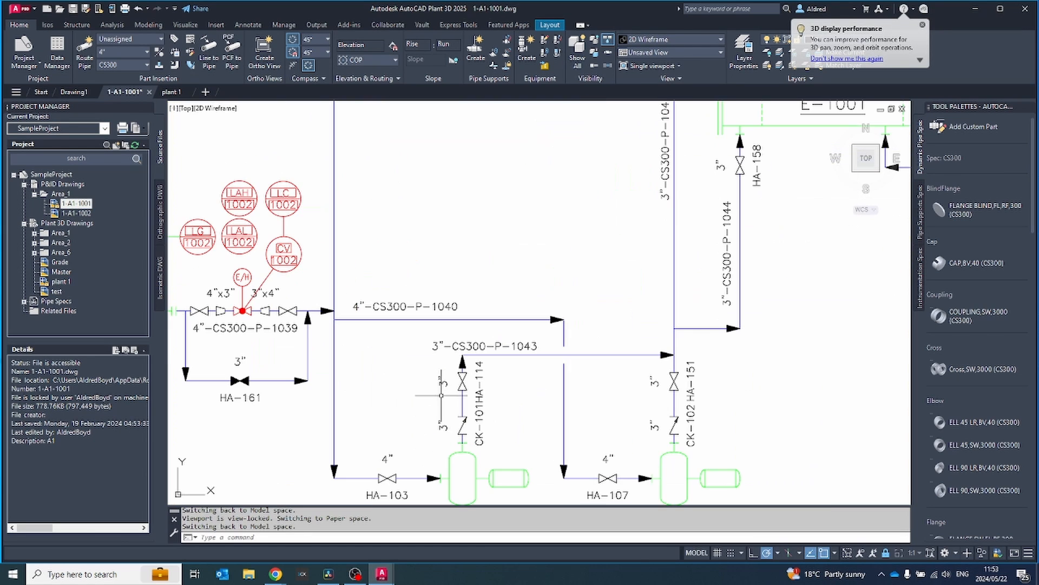
scroll(449, 394, up, 5)
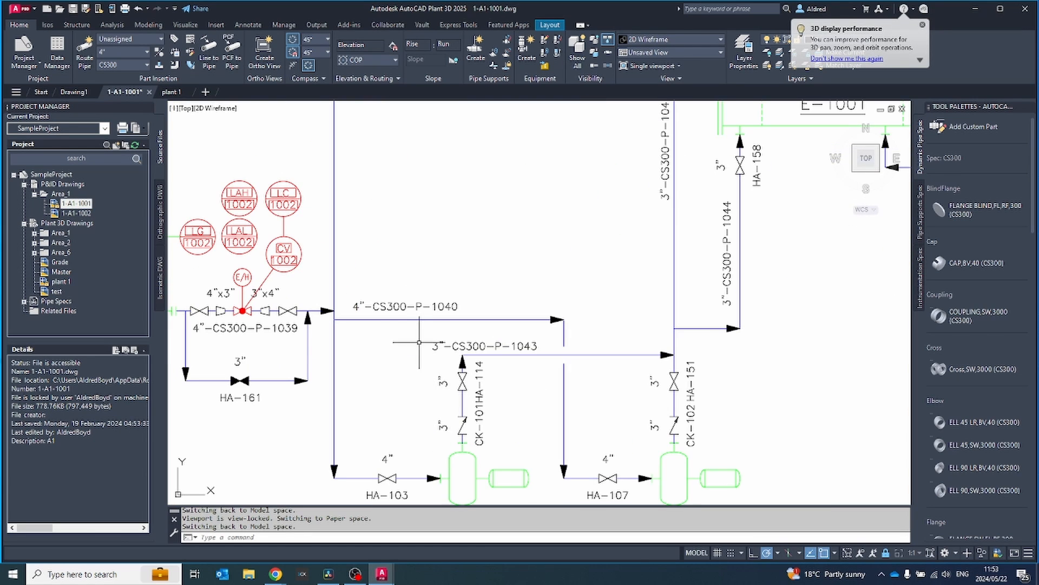
click(387, 313)
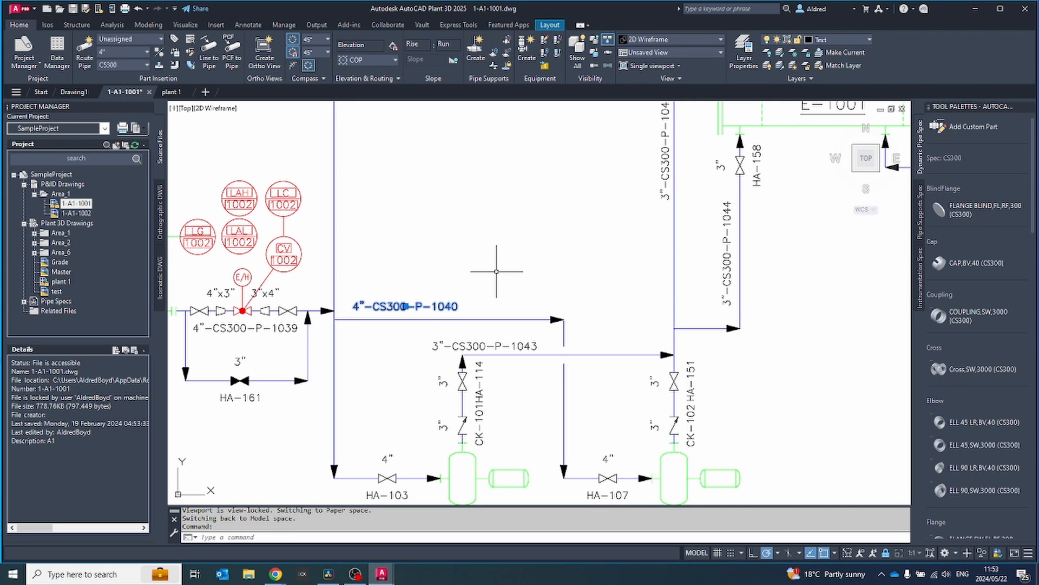
middle_drag(540, 424, 535, 369)
click(512, 267)
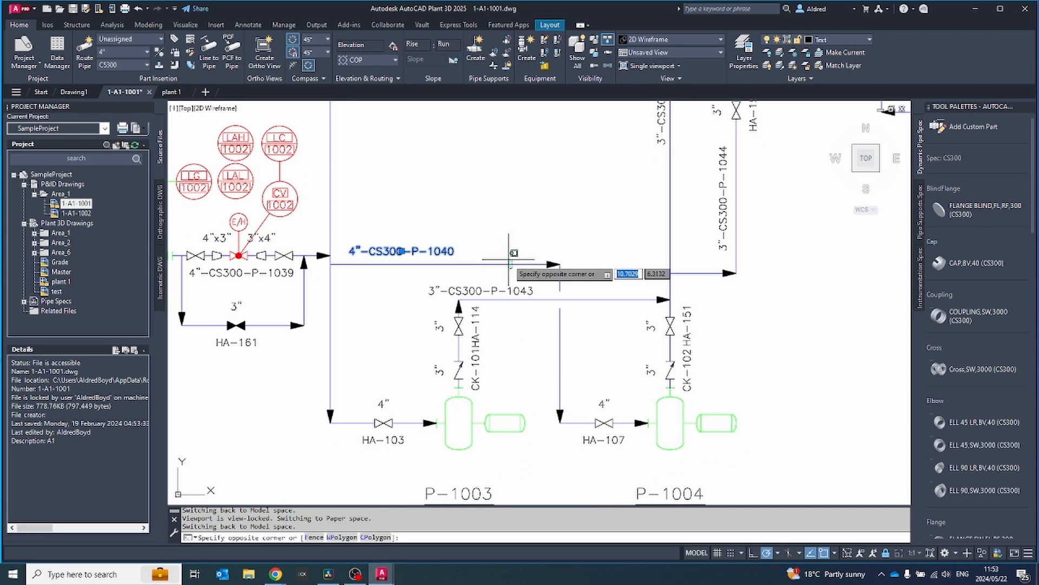
click(504, 252)
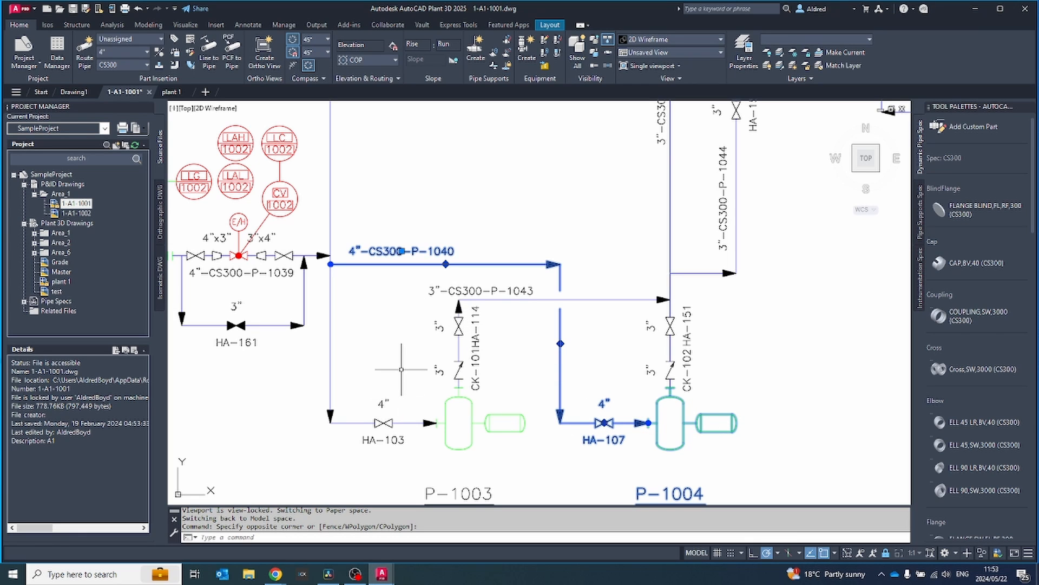
key(Escape)
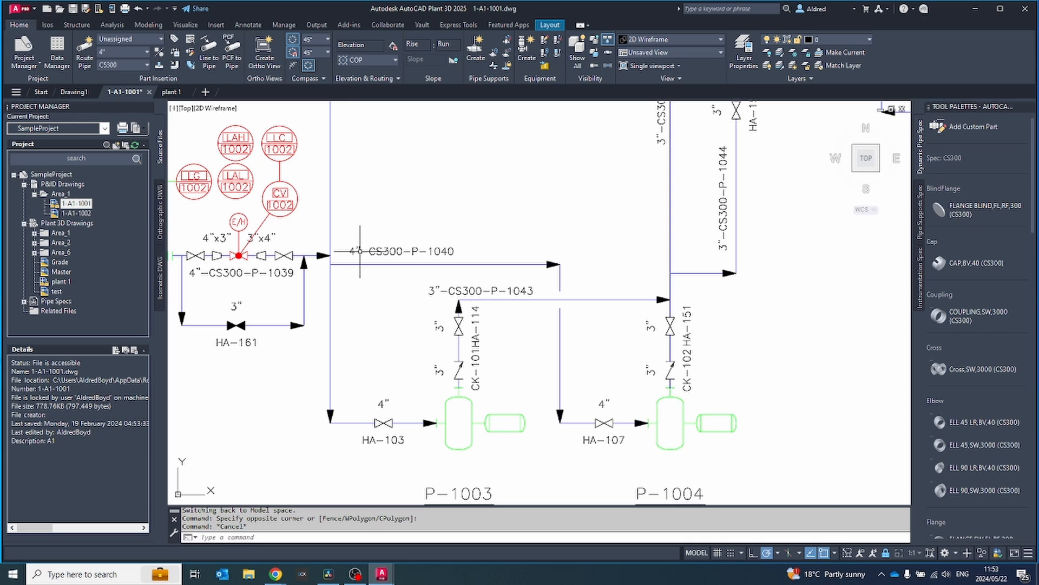
click(361, 263)
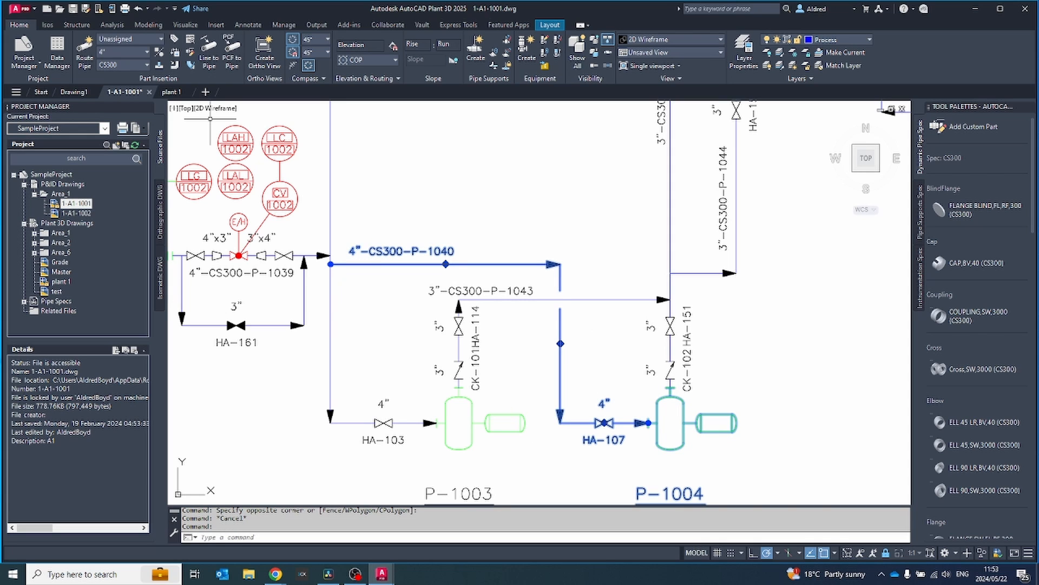
Return to the plant 1 drawing, open the P&ID Line List, move it over the drawing area and make it taller.
click(171, 92)
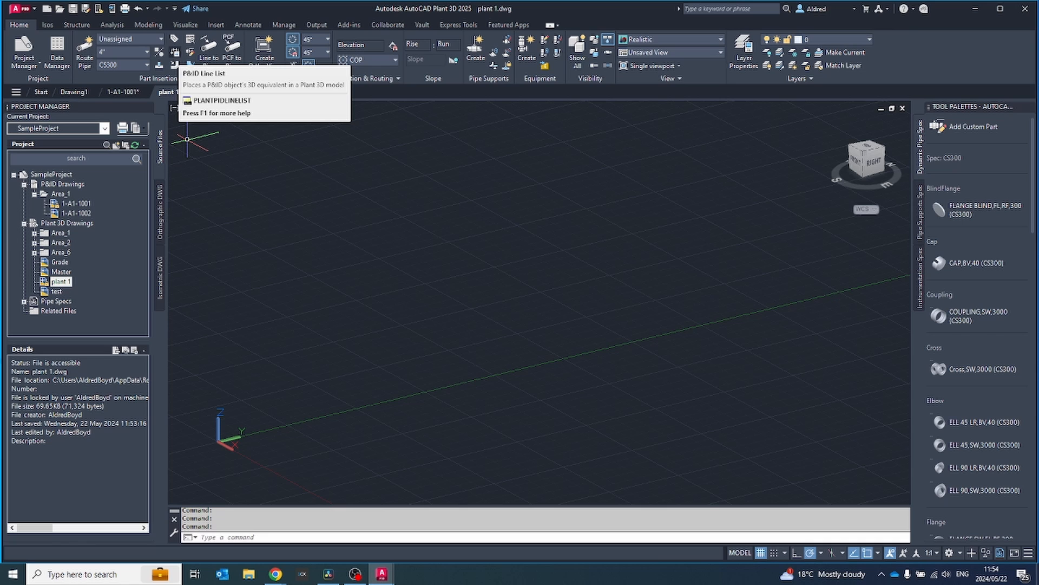
click(189, 64)
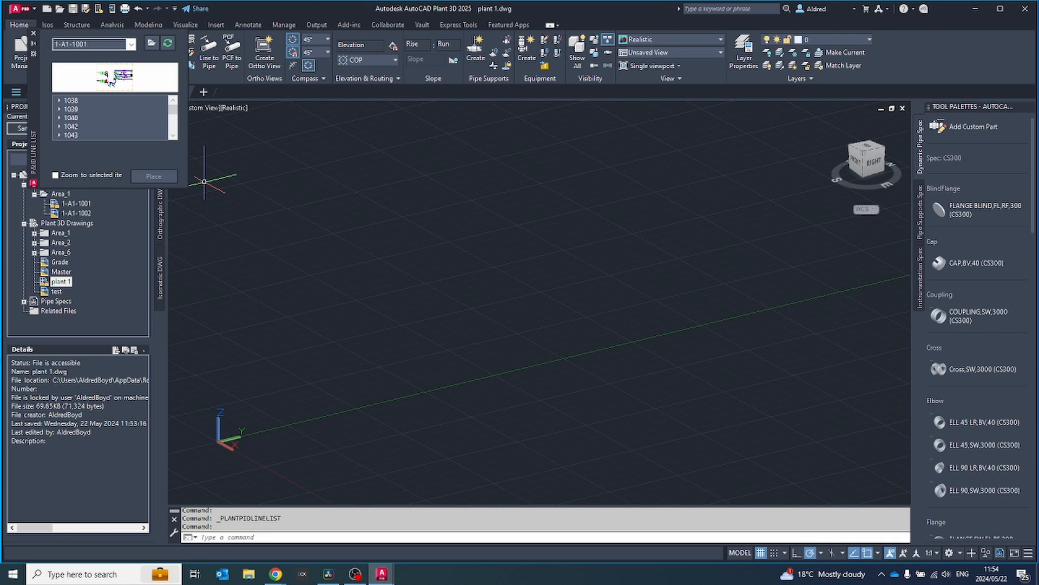
drag(33, 146, 257, 249)
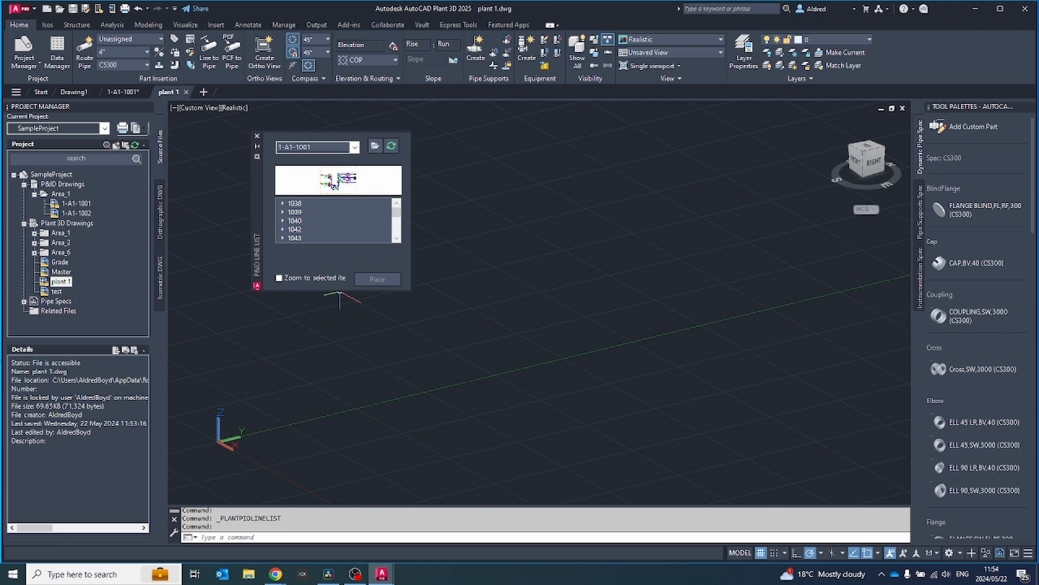
drag(340, 293, 340, 484)
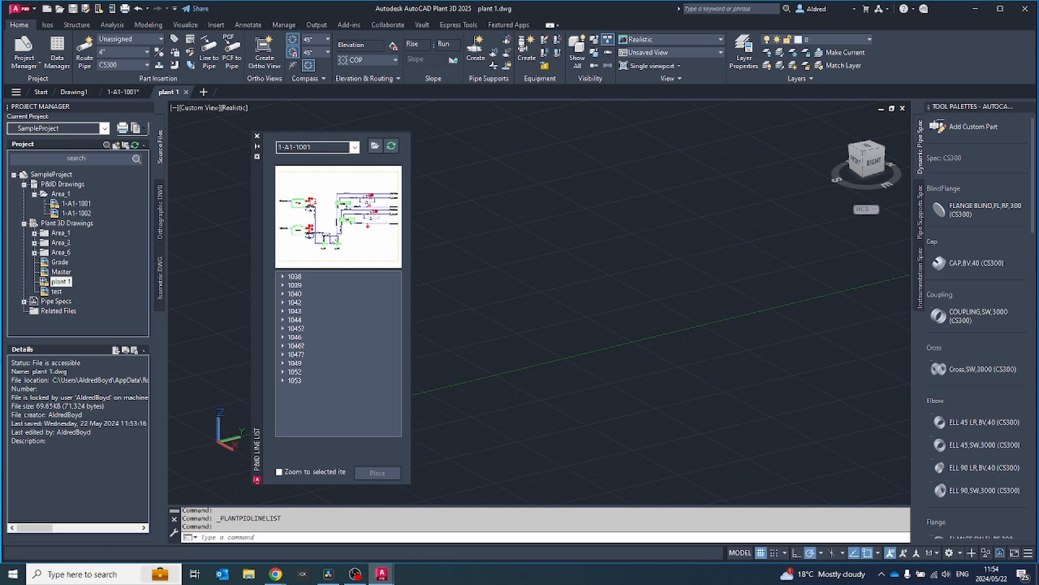
Change the background of the P&ID preview in the line list to black.
mouse_move(339, 216)
middle_down()
mouse_move(345, 241)
mouse_move(293, 204)
mouse_move(339, 230)
middle_up()
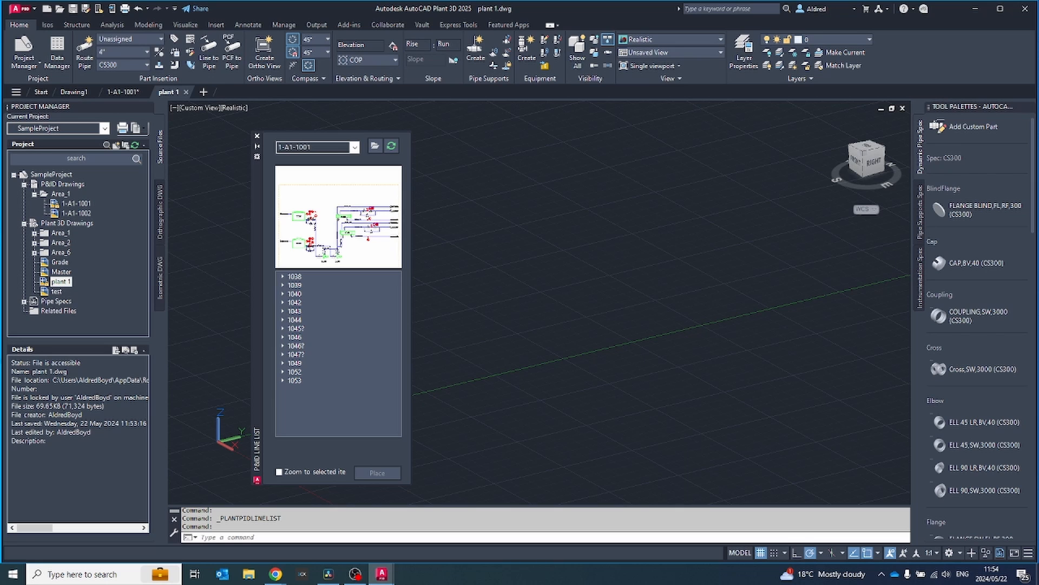
right_click(353, 217)
click(352, 208)
right_click(351, 198)
click(390, 205)
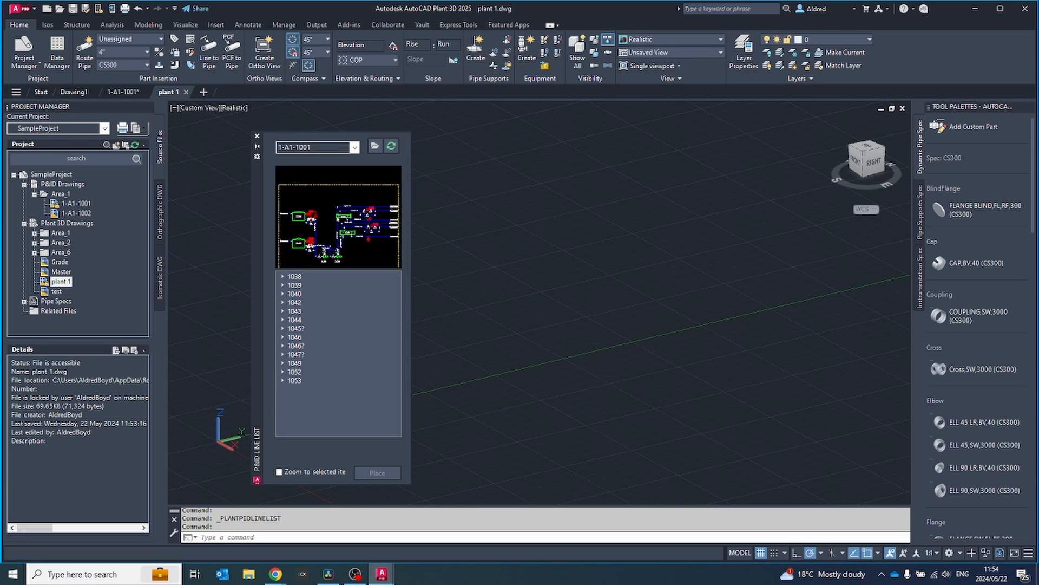
mouse_move(339, 216)
middle_down()
mouse_move(337, 194)
mouse_move(315, 234)
mouse_move(363, 191)
mouse_move(377, 223)
mouse_move(328, 206)
mouse_move(341, 200)
mouse_move(345, 210)
middle_up()
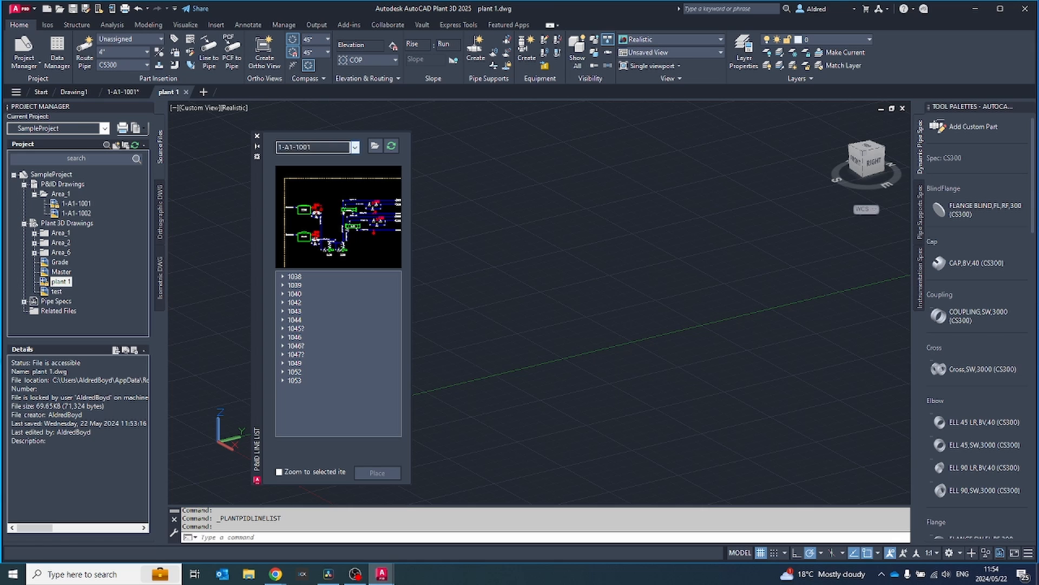
Load the 1-A1-1002 drawing in the P&ID Line List and look through its line numbers.
click(355, 147)
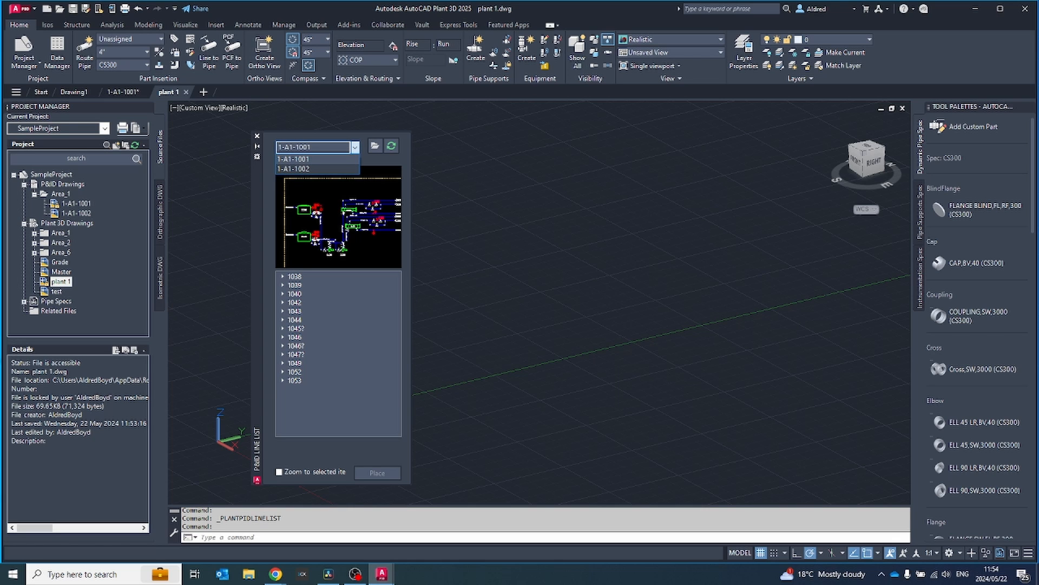
click(295, 169)
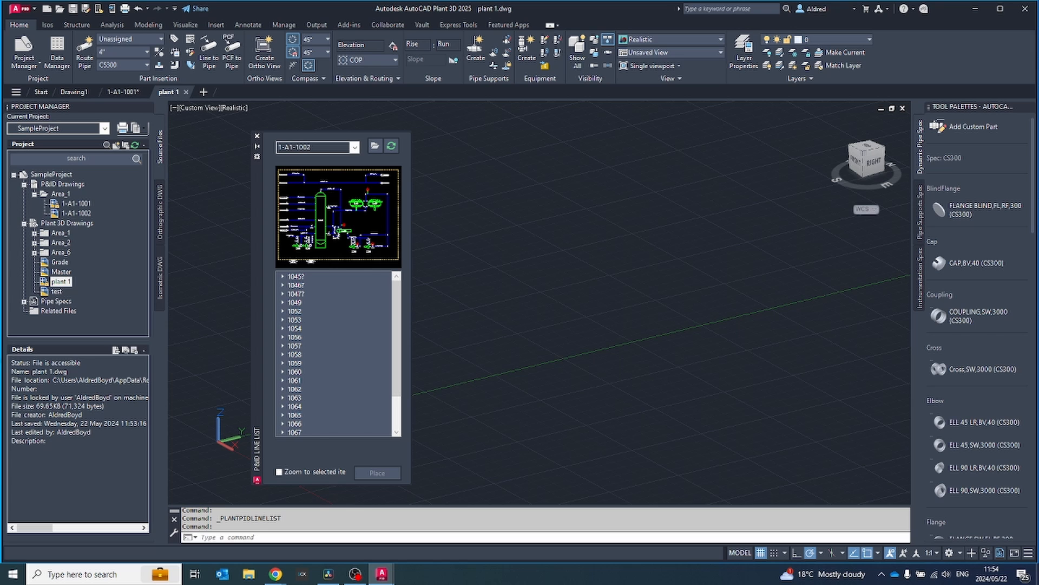
scroll(336, 352, down, 2)
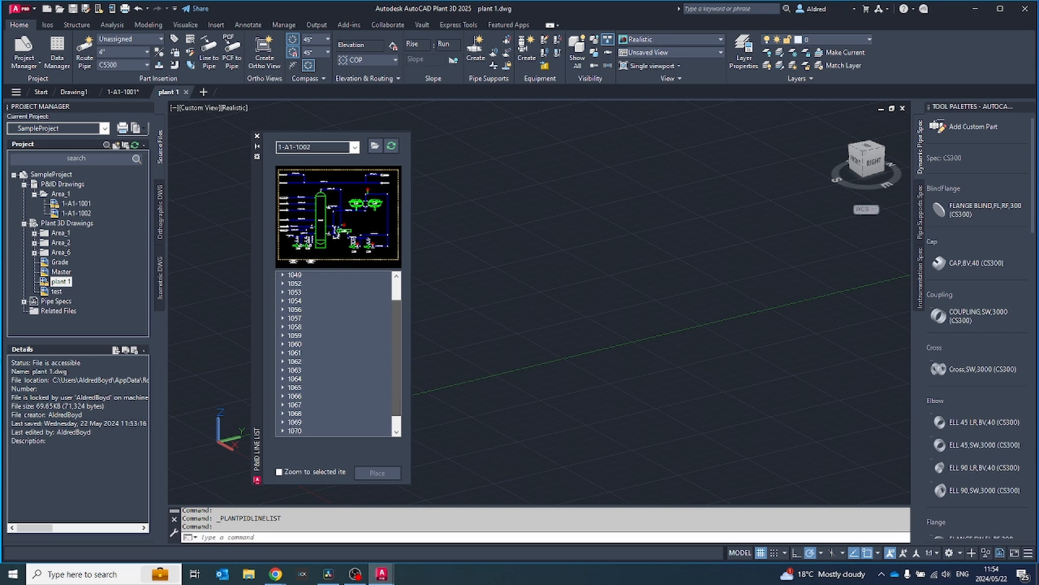
scroll(335, 352, up, 2)
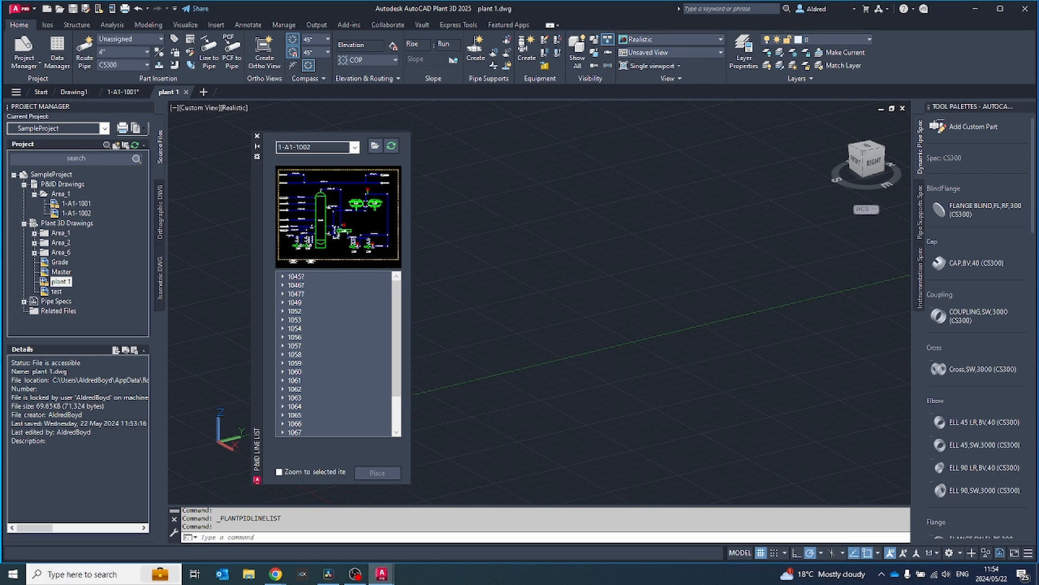
Inspect the components of line 1045? and widen the P&ID Line List to show their full descriptions.
click(295, 277)
click(282, 276)
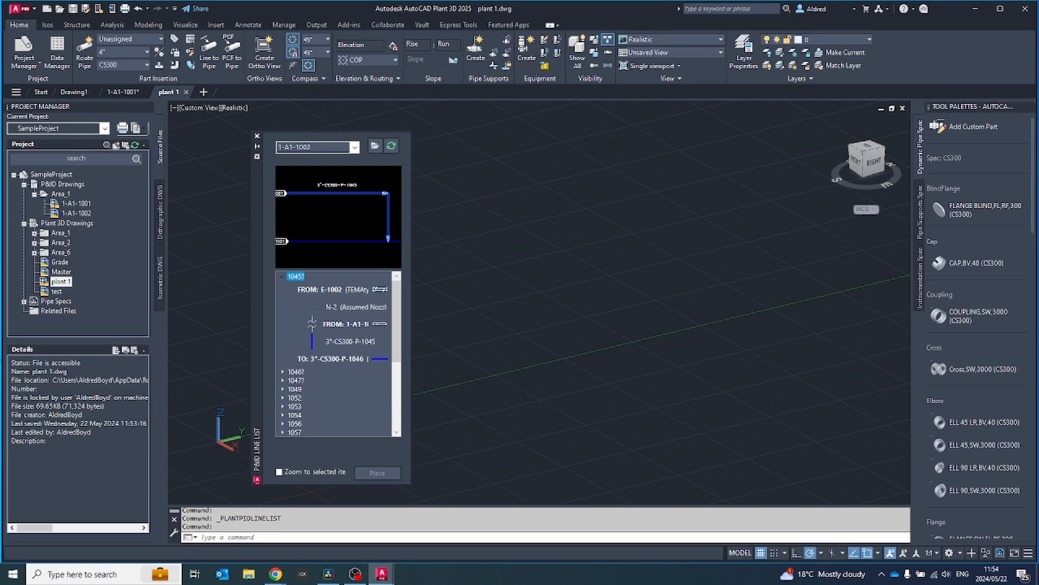
click(282, 277)
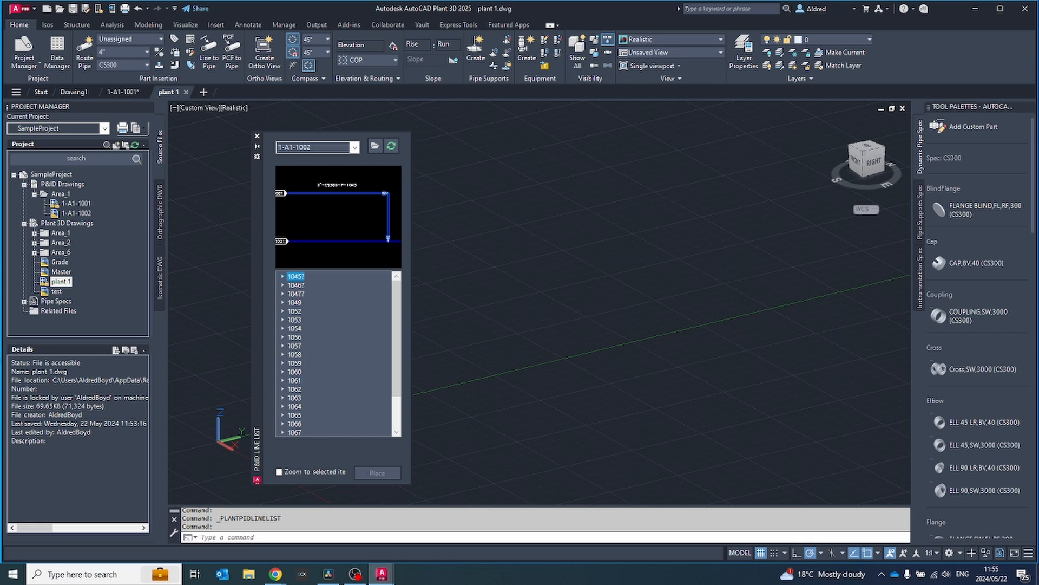
click(282, 276)
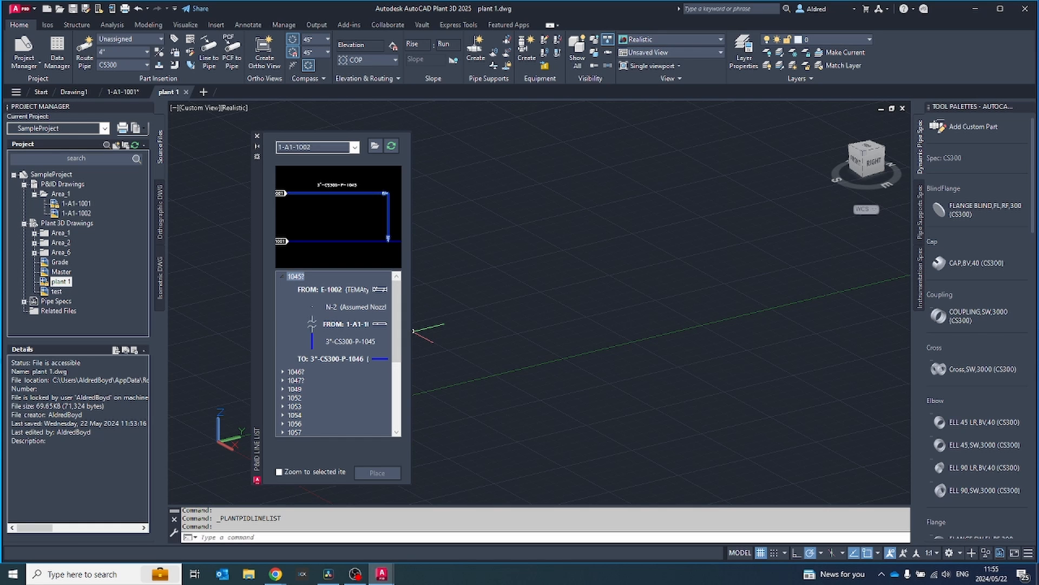
drag(414, 331, 419, 331)
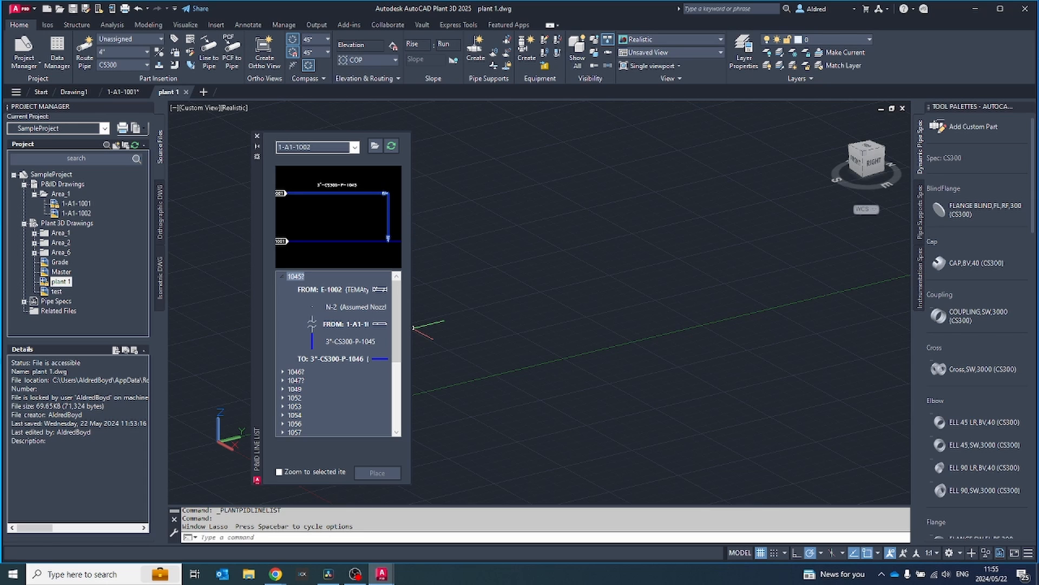
drag(411, 327, 589, 328)
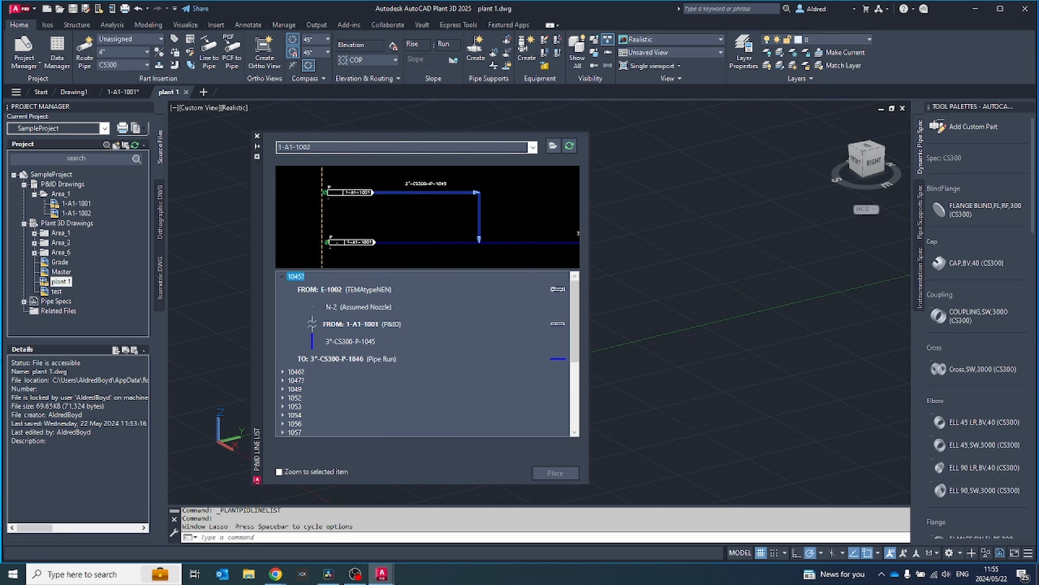
click(282, 277)
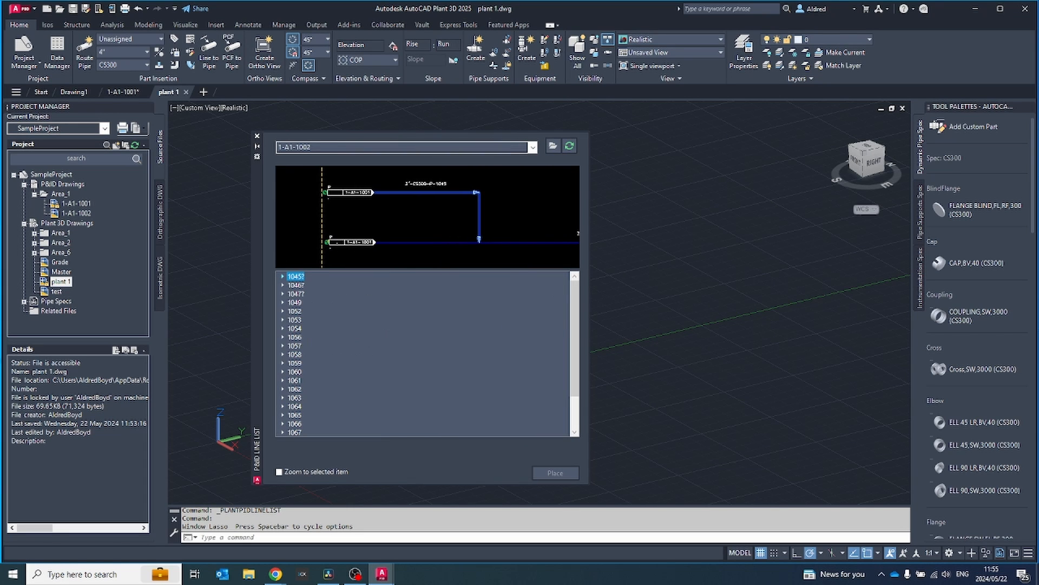
Expand line 1060 and examine its nozzle N-1, its pipe segments and the 4"-CS300-P-1072 connection in the P&ID preview.
click(294, 372)
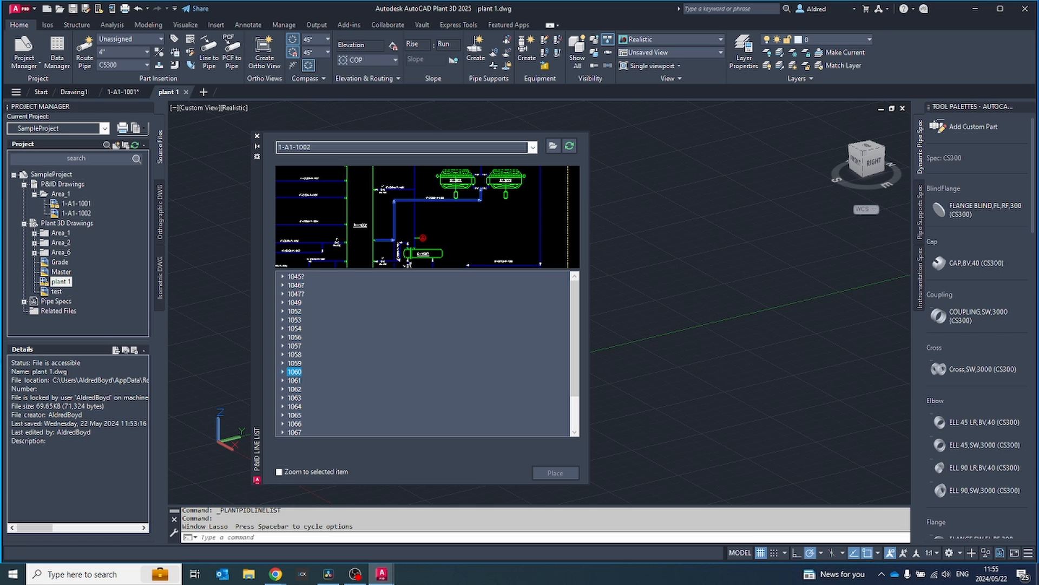
key(Right)
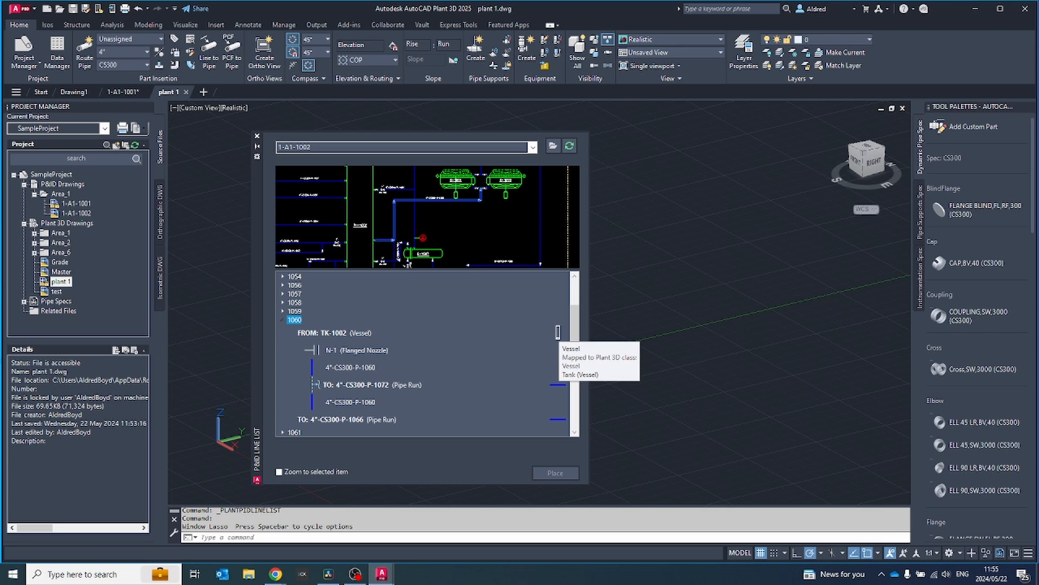
click(352, 350)
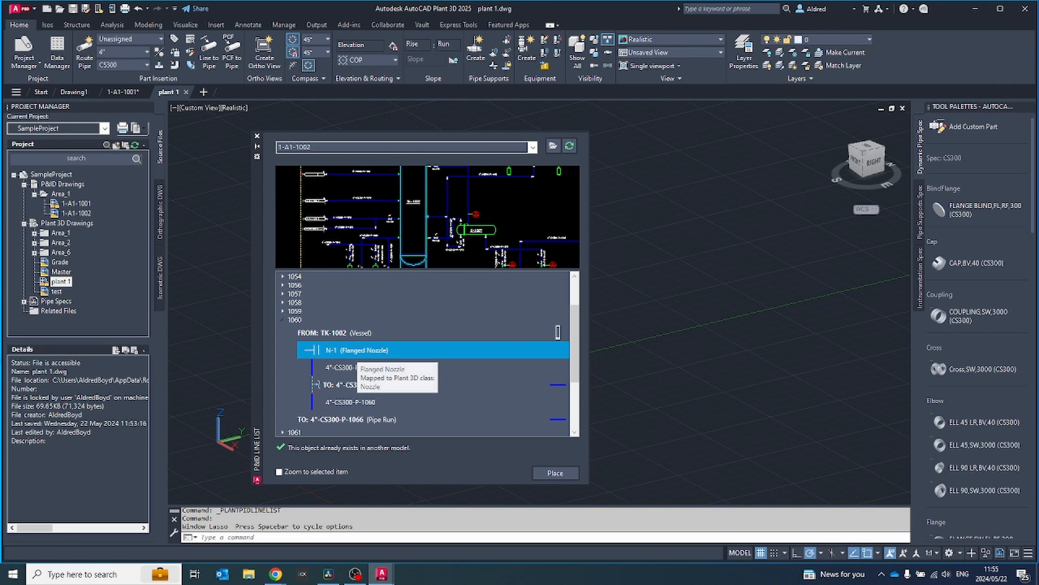
click(351, 368)
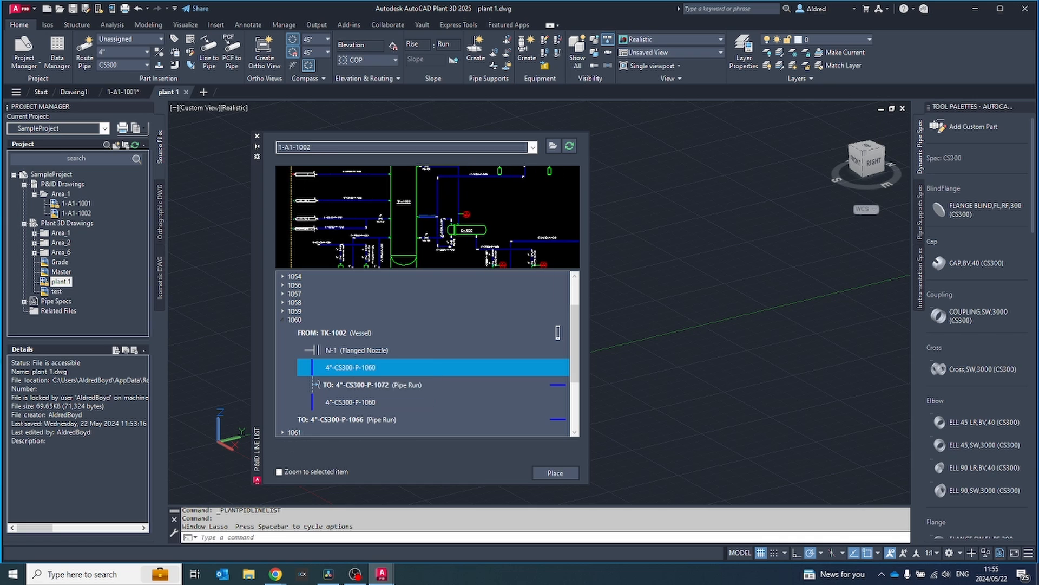
click(357, 384)
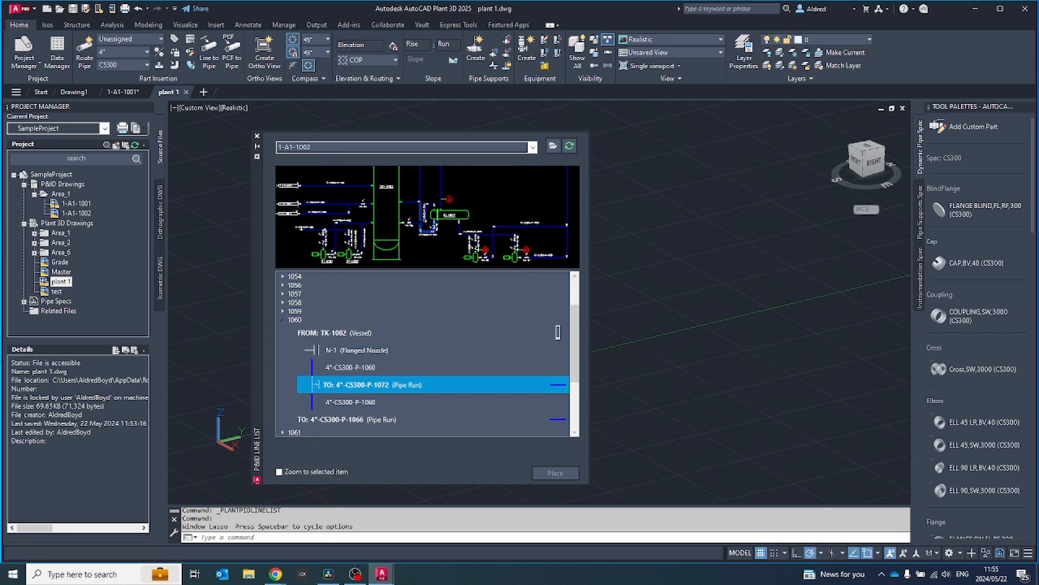
click(351, 402)
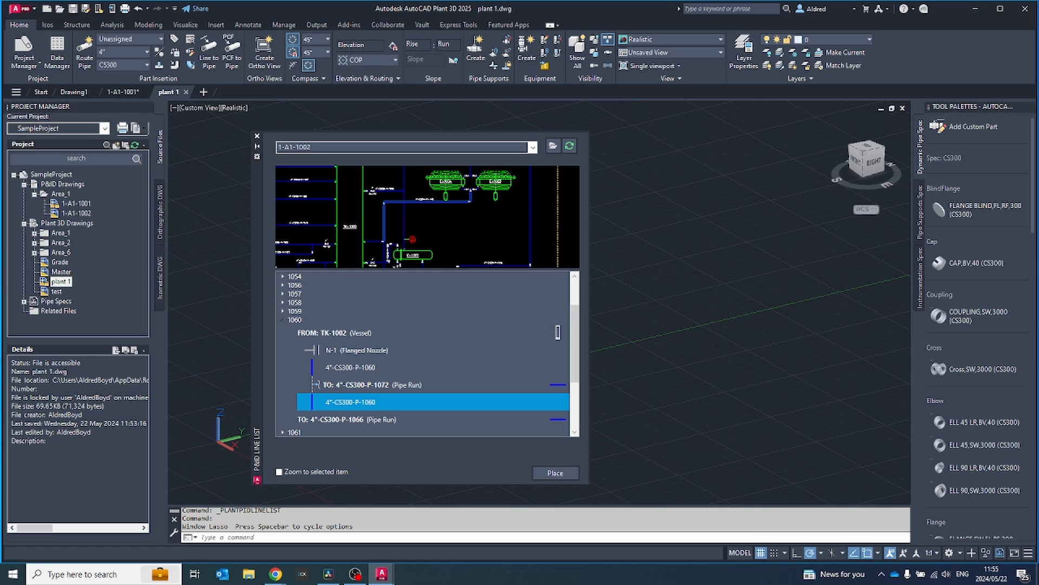
Select line 1060's destination pipe run 4"-CS300-P-1066 and turn on zooming to the selected item.
click(353, 419)
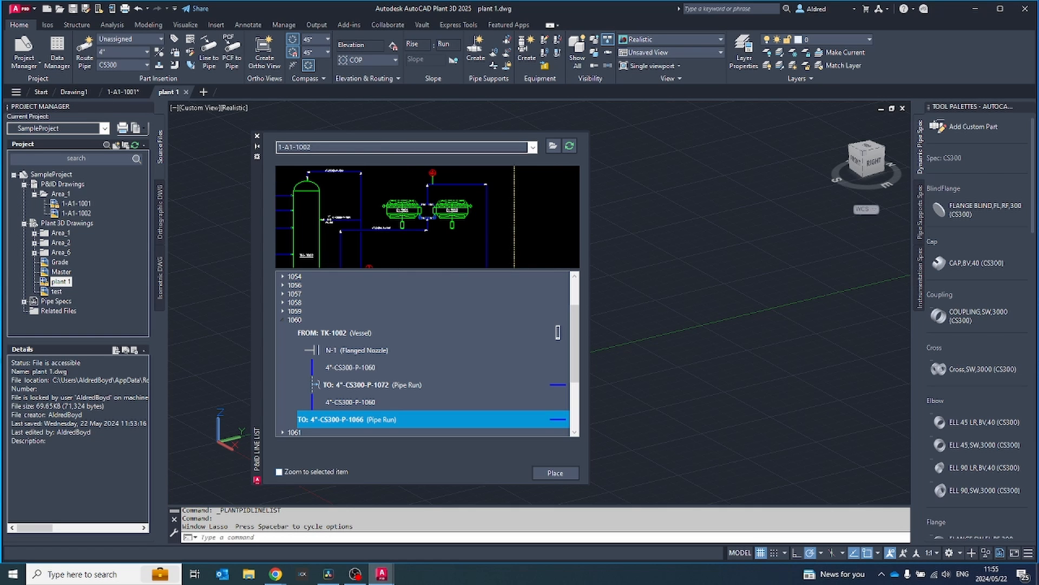
click(279, 472)
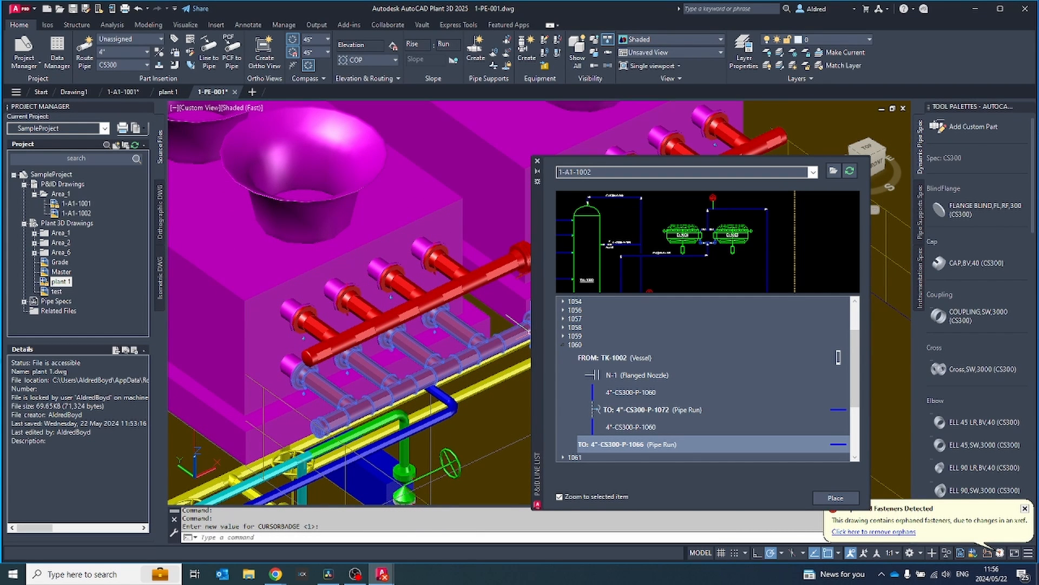
Collapse line 1060, turn off zooming to the selected item and switch to the plant 1 drawing.
click(563, 345)
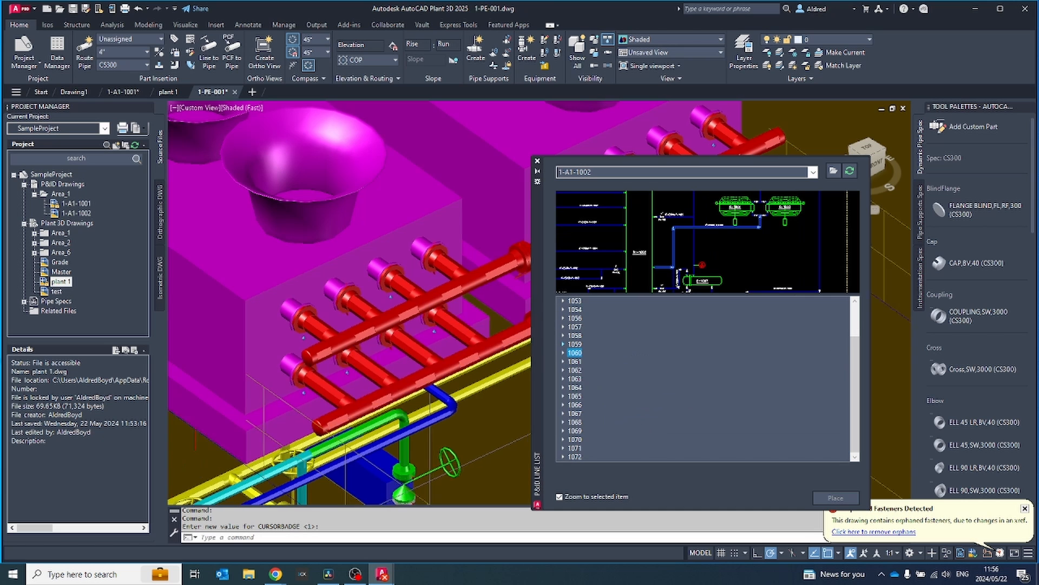
click(560, 496)
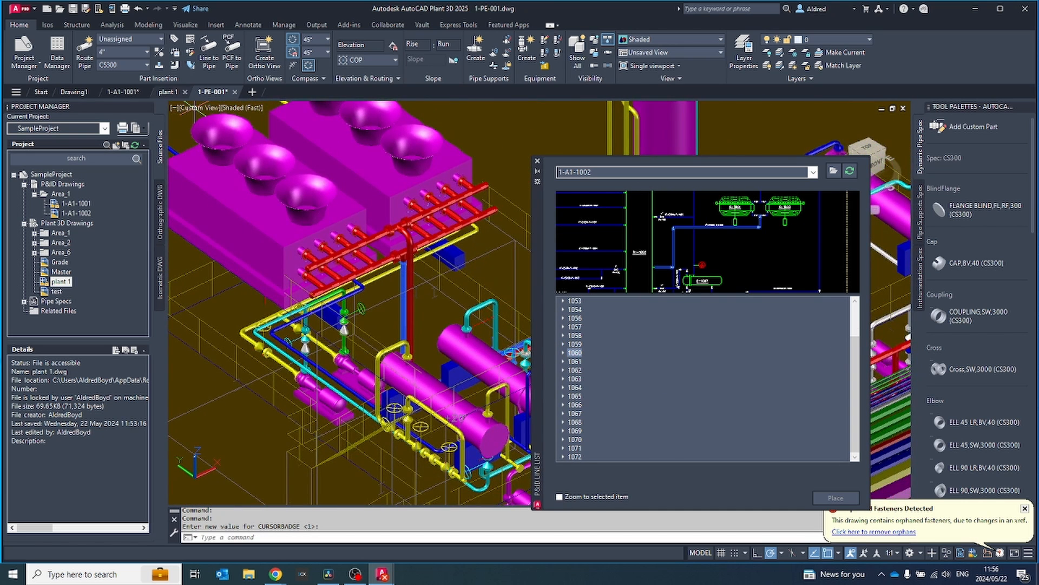
click(167, 92)
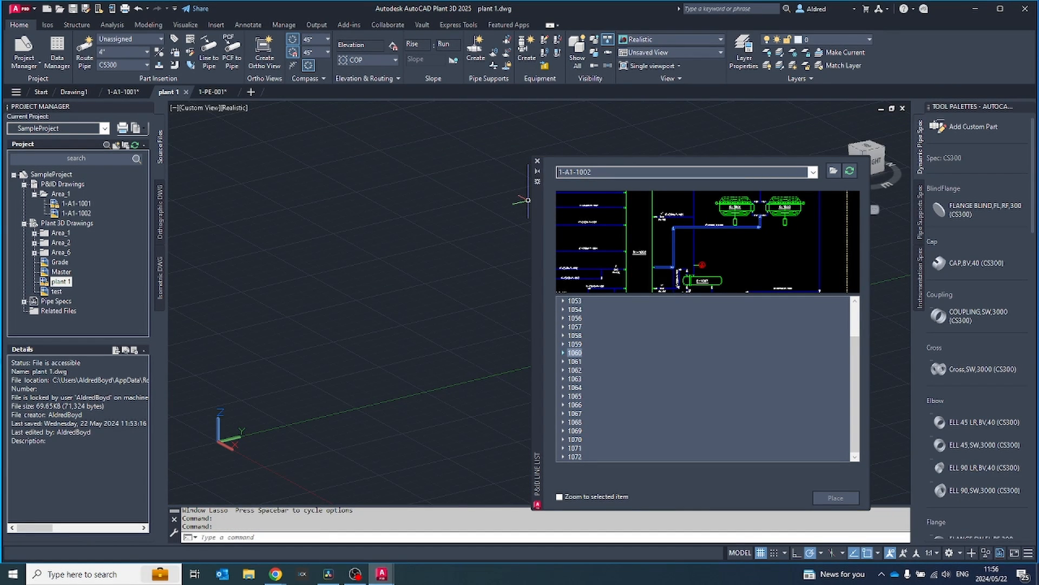
Show the pipe segment 3"-CS300-P-1045 of line 1045? in the P&ID preview.
scroll(527, 200, up, 4)
scroll(703, 379, up, 2)
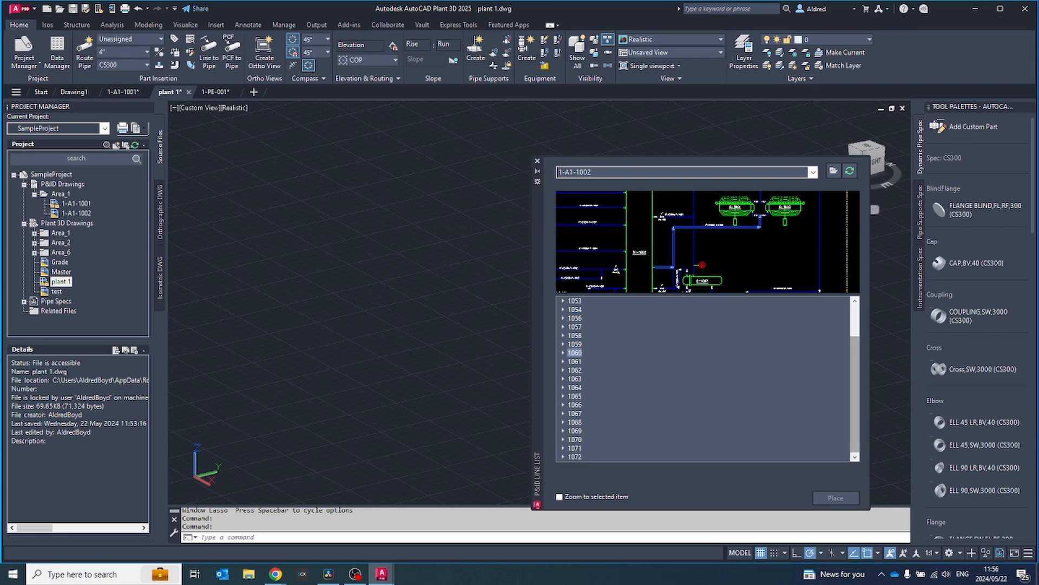
click(563, 301)
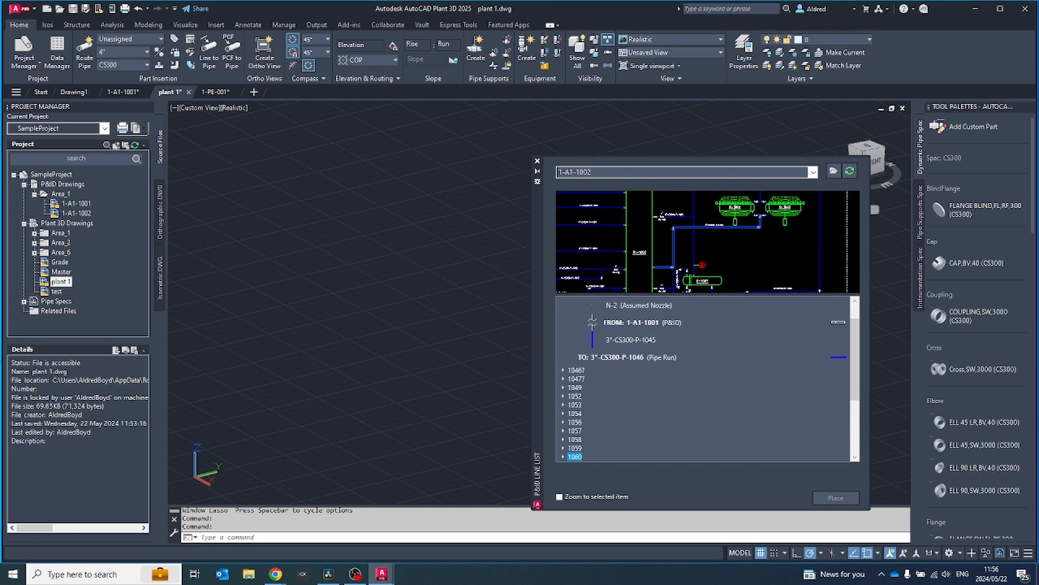
click(630, 340)
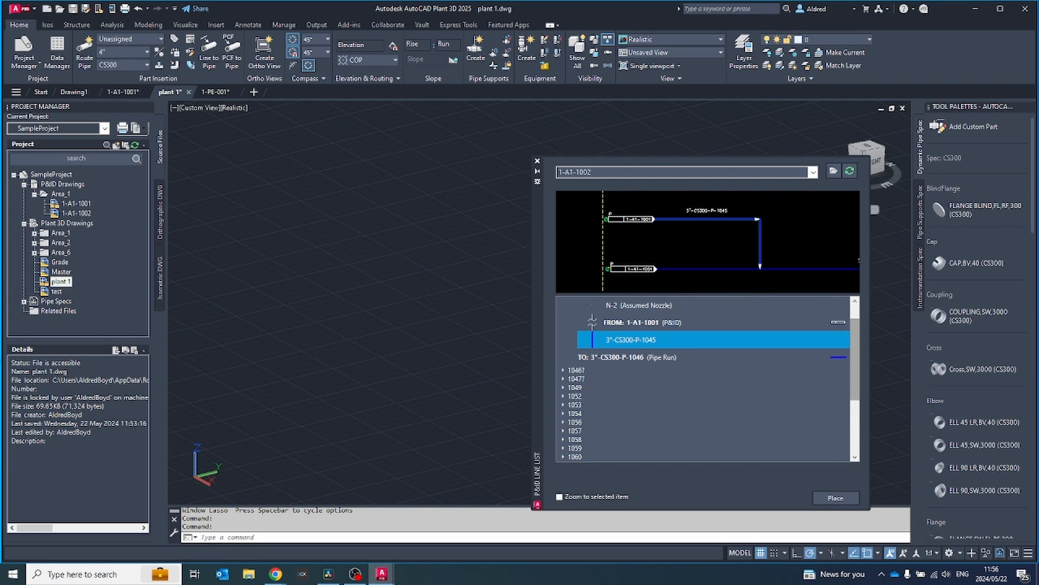
Turn on zooming to the selected item and find line 1045?'s assumed nozzle N-2 in the P&ID preview.
scroll(631, 340, up, 1)
click(639, 332)
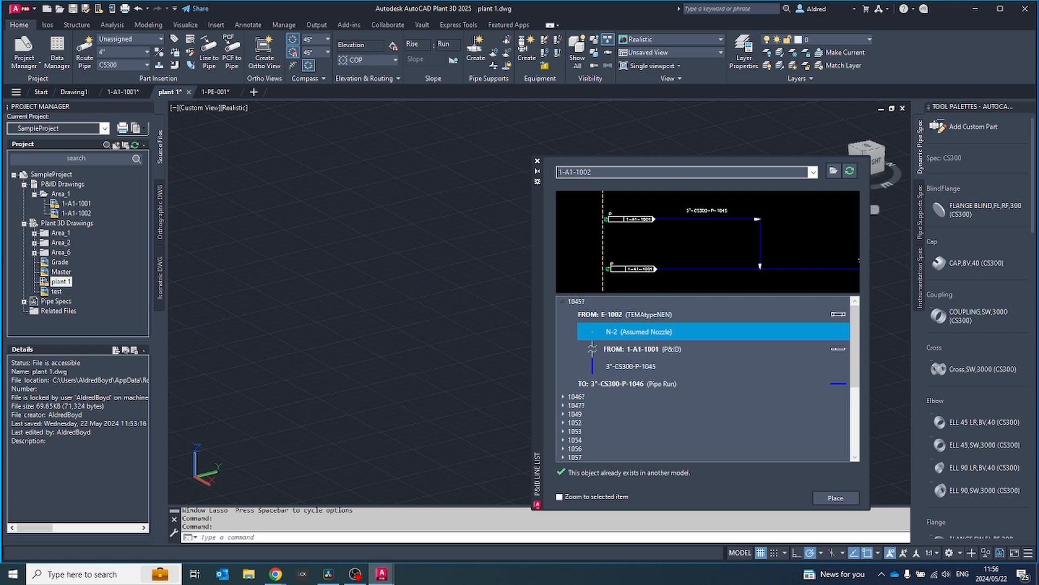
click(559, 497)
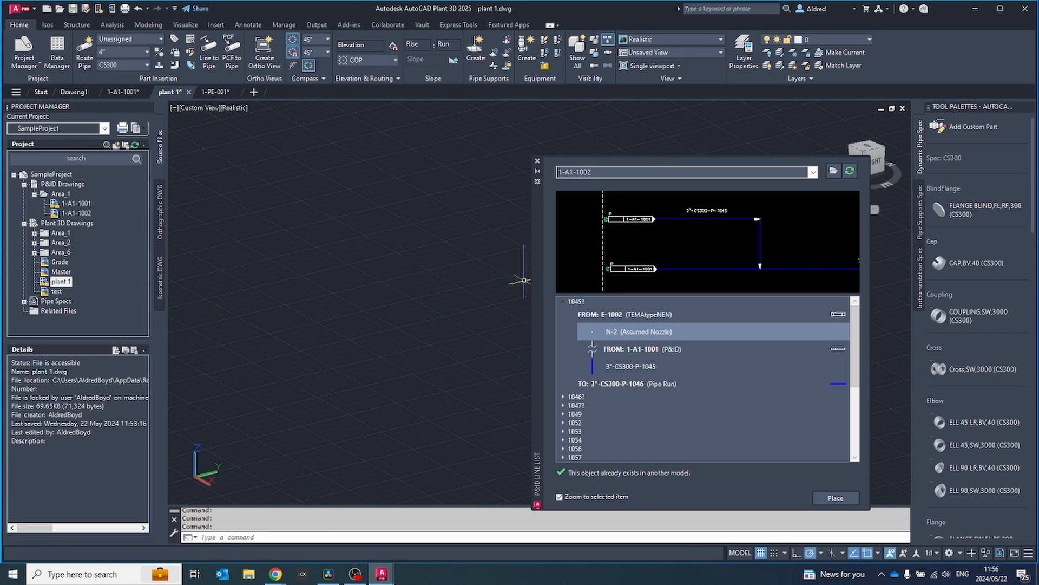
right_click(617, 332)
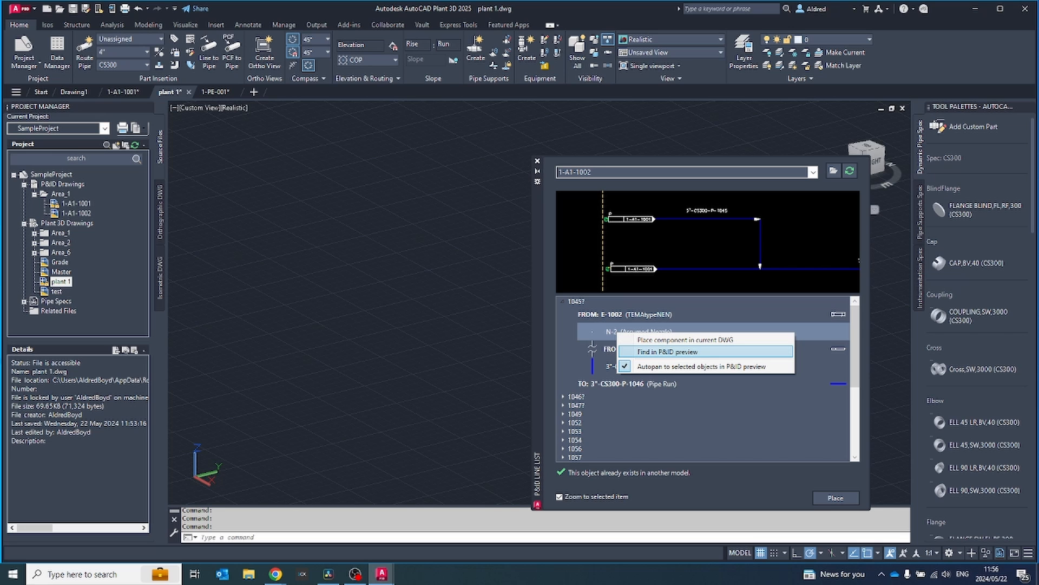
click(698, 351)
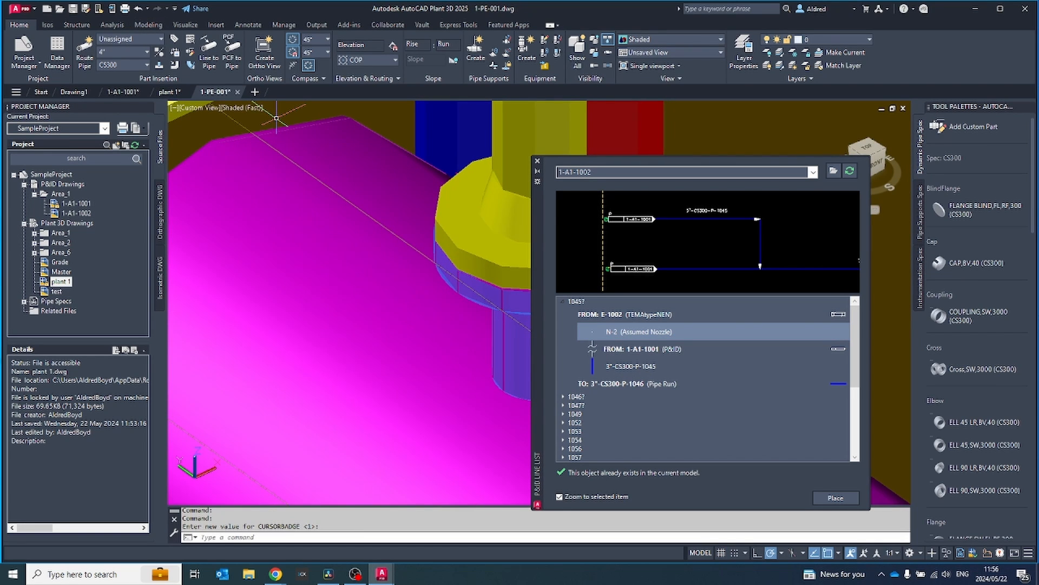
Place 3"-CS300-P-1045 in the plant 1 drawing as a pipe with a horizontal run about 3'-10" long, a vertical rise and an upper horizontal run.
click(169, 91)
click(650, 349)
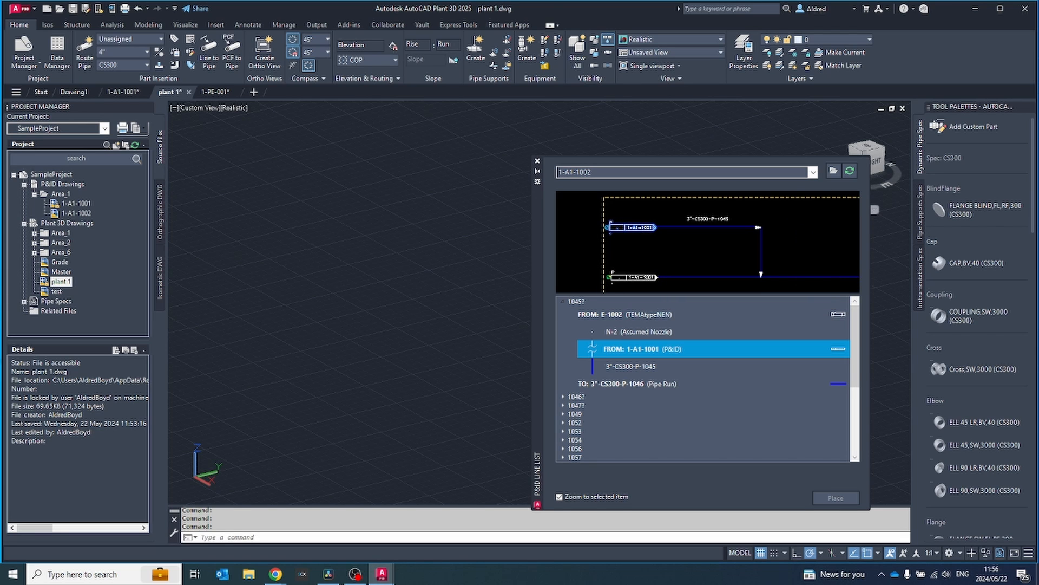
click(631, 367)
right_click(628, 368)
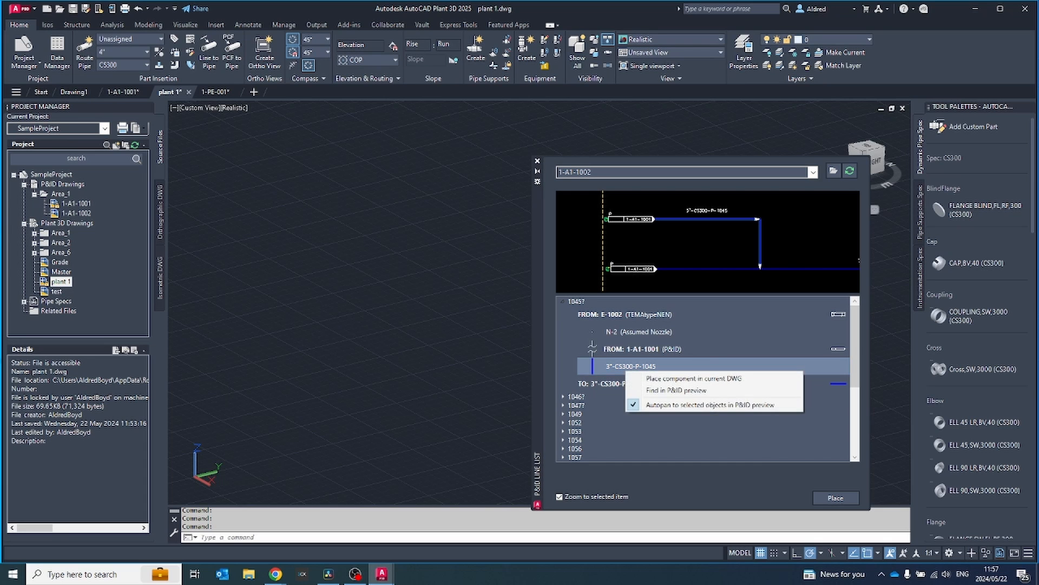
click(677, 378)
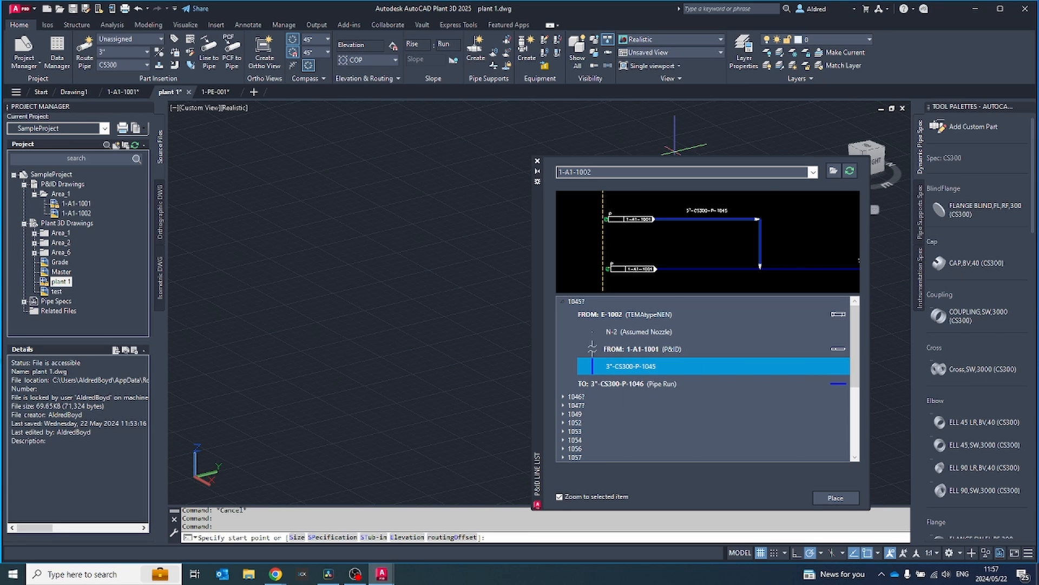
click(249, 464)
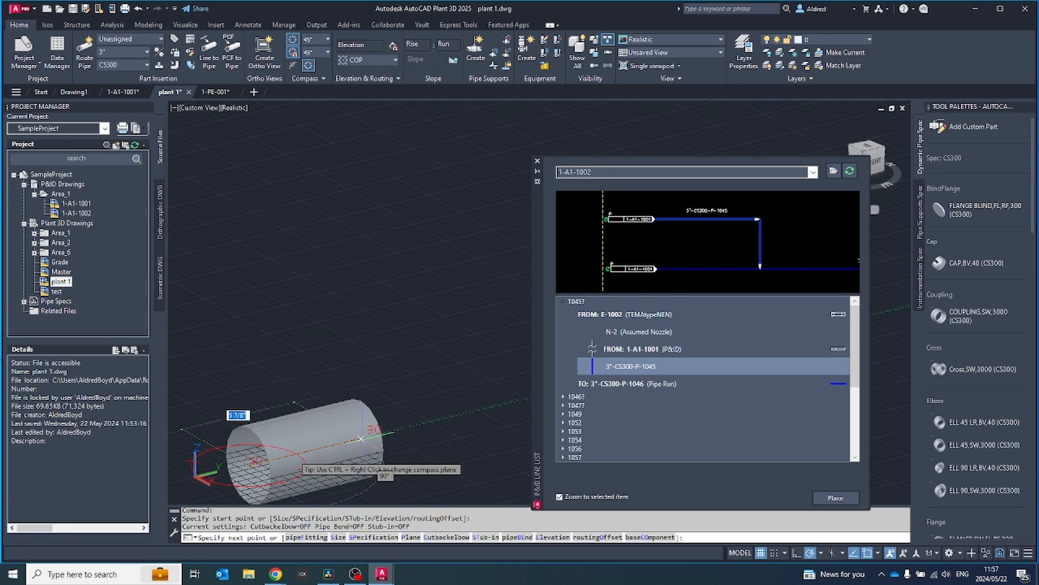
scroll(365, 432, down, 4)
middle_drag(364, 432, 263, 430)
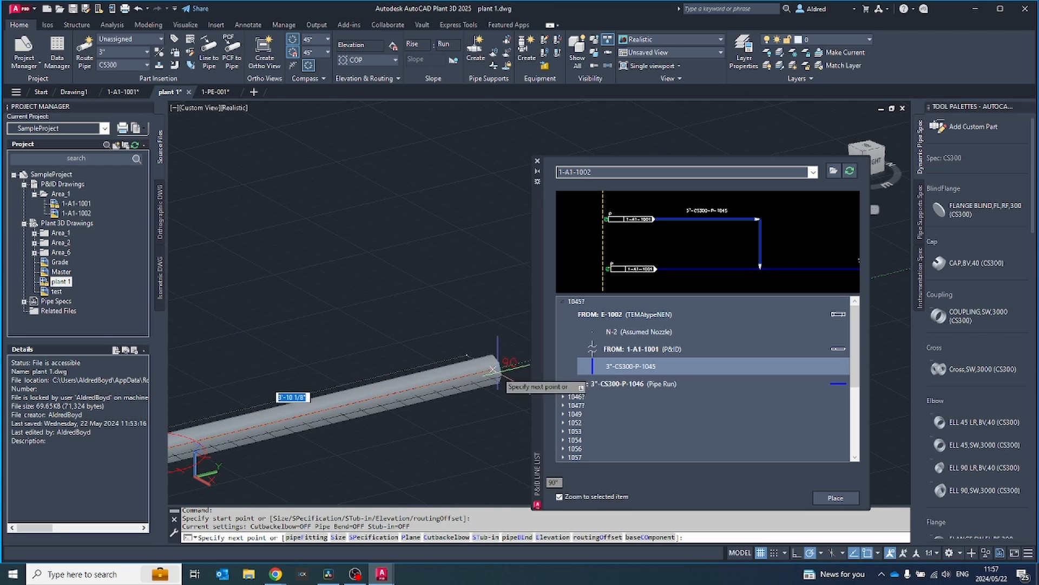
click(490, 372)
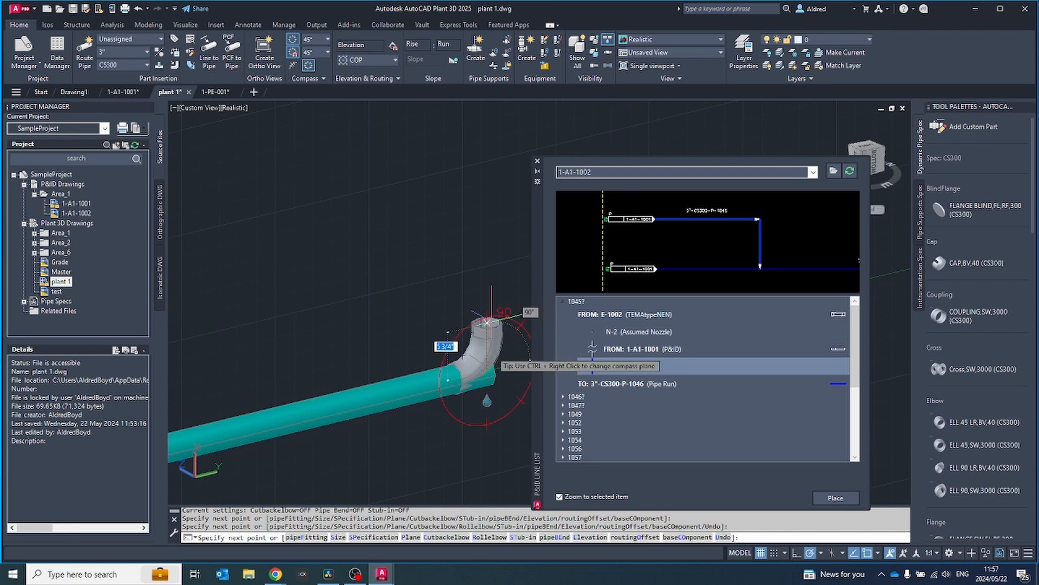
click(487, 126)
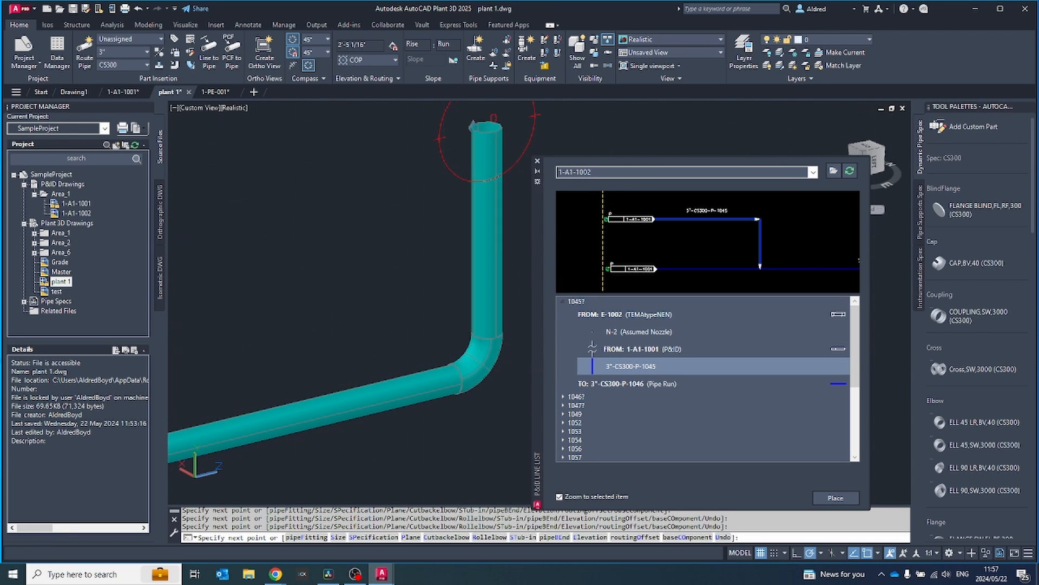
key(Escape)
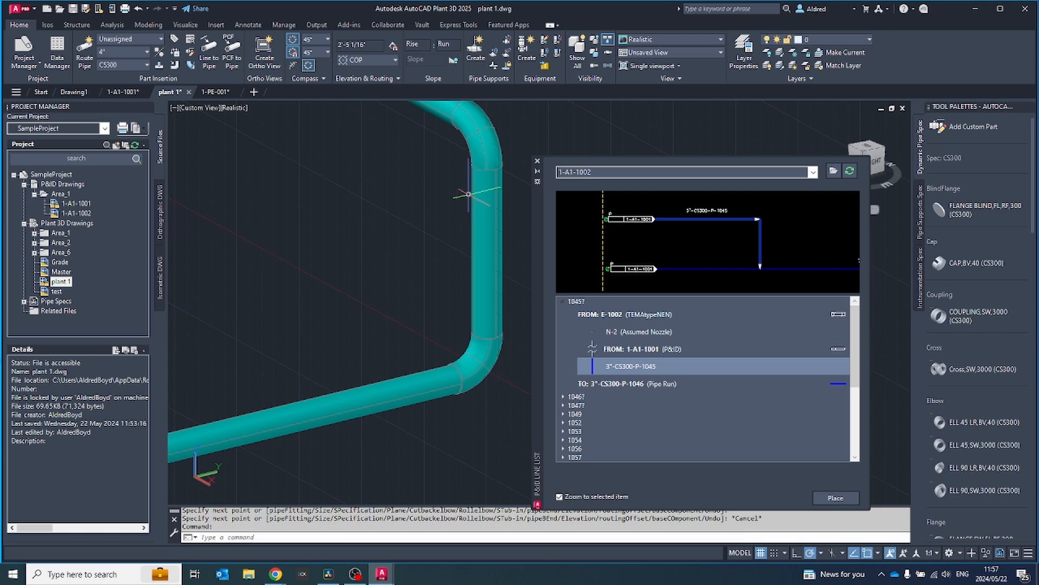
scroll(439, 291, down, 2)
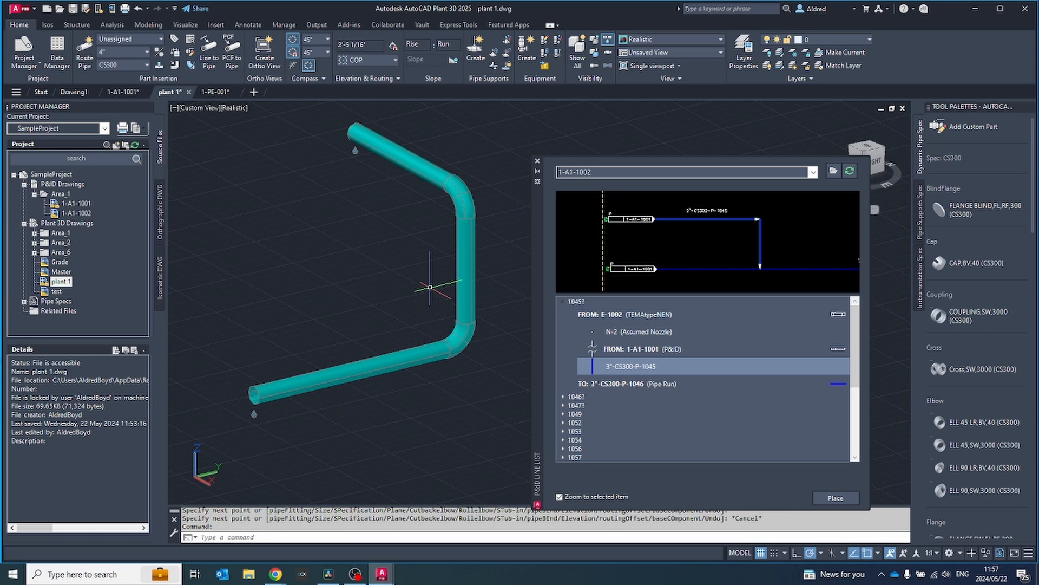
middle_drag(433, 289, 455, 318)
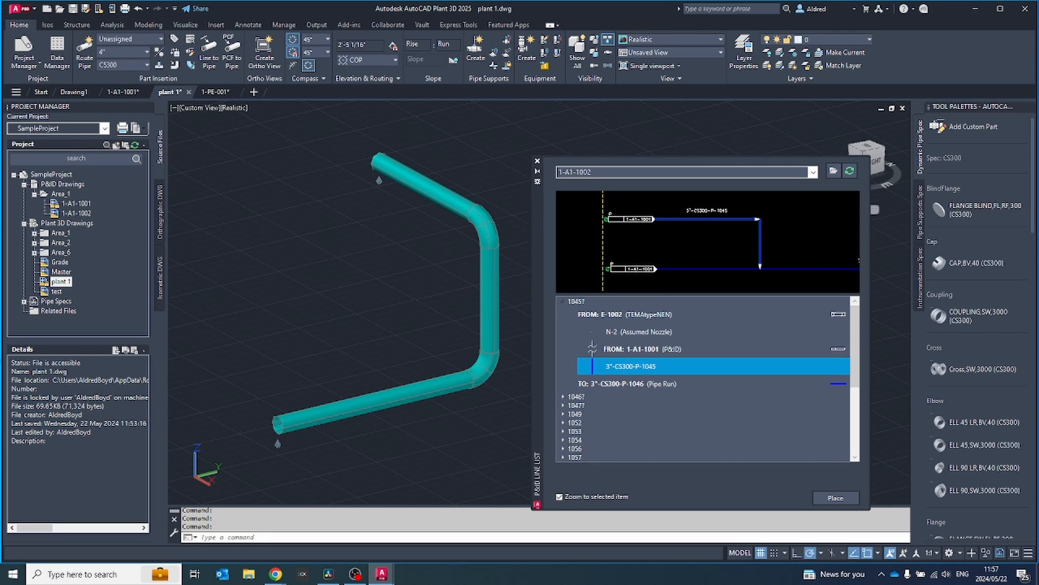
Enlarge the P&ID Line List and show line 1045?'s destination pipe run 3"-CS300-P-1046 in the preview.
drag(538, 336, 307, 276)
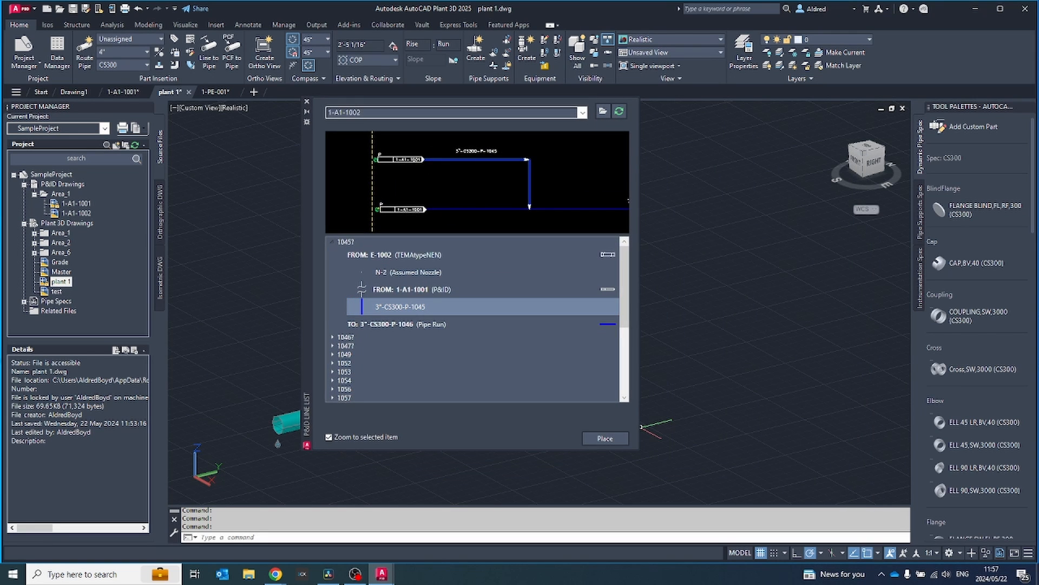
drag(639, 449, 875, 579)
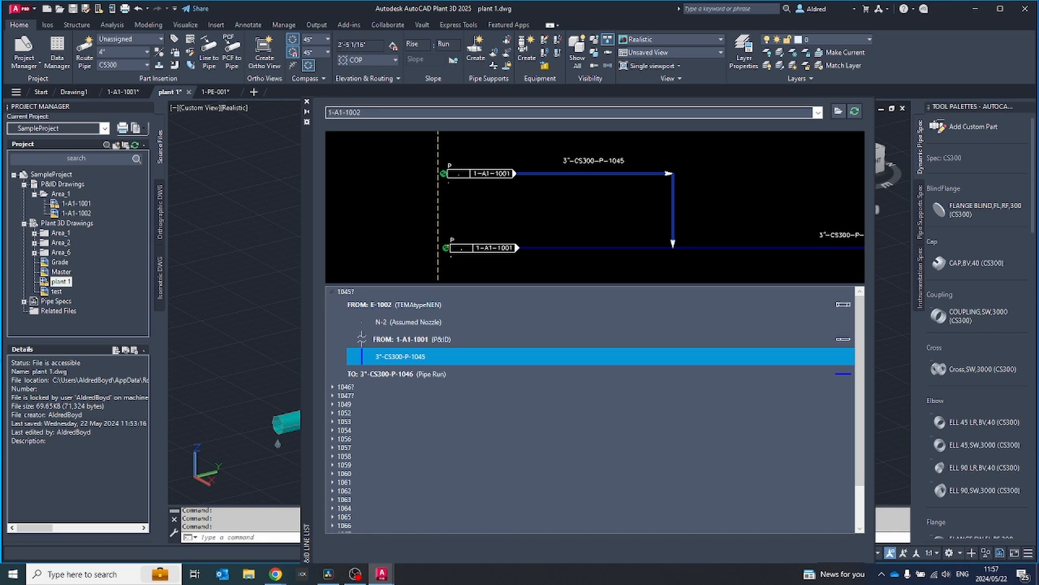
click(402, 374)
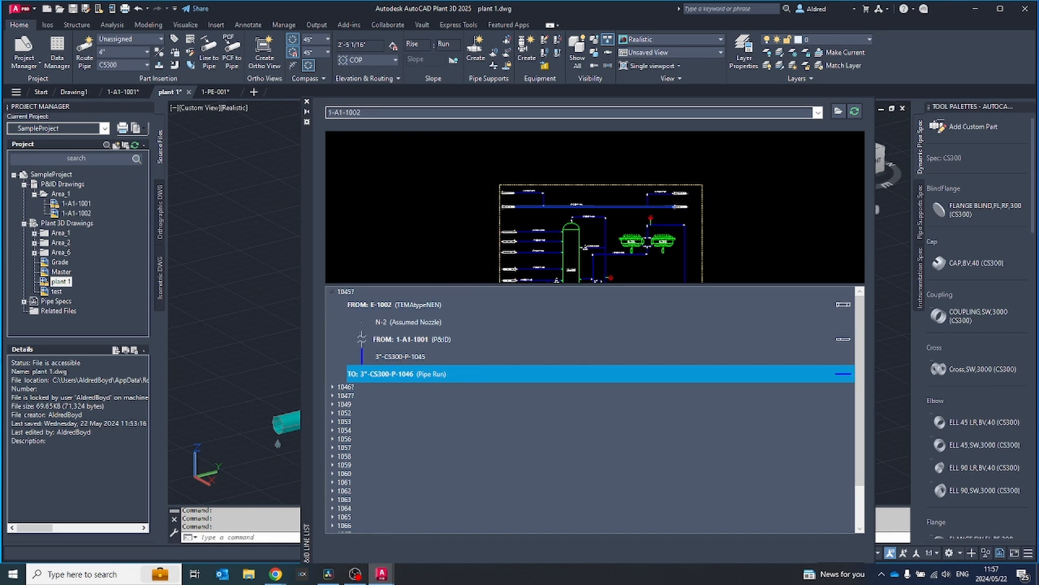
Expand line 1046? and examine its source equipment E-1002 and the 3"-CS300-P-1046 segment after the 3"-CS300-P-1047 connection.
click(345, 387)
click(333, 388)
click(394, 400)
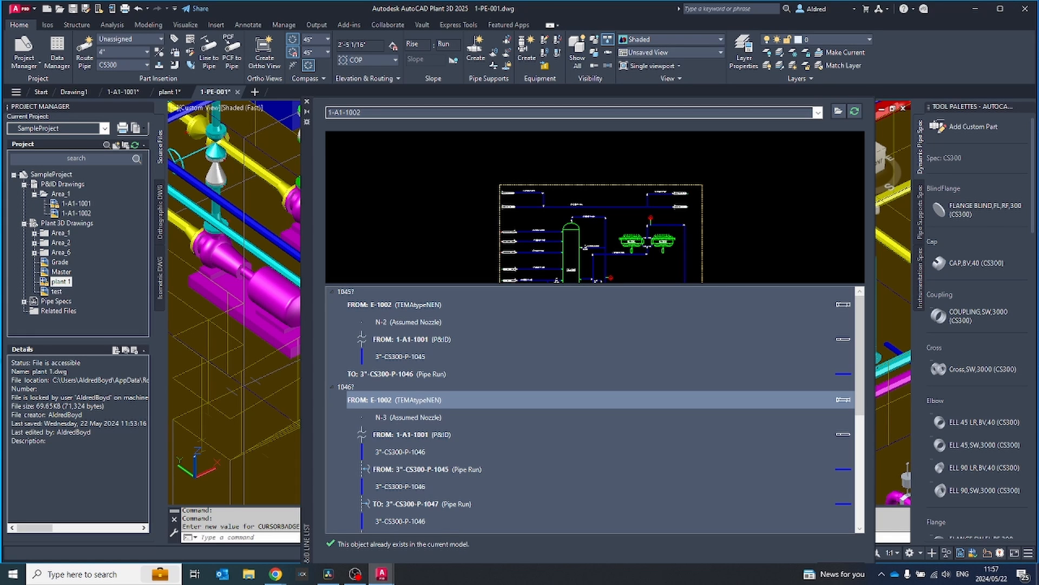
scroll(591, 409, down, 5)
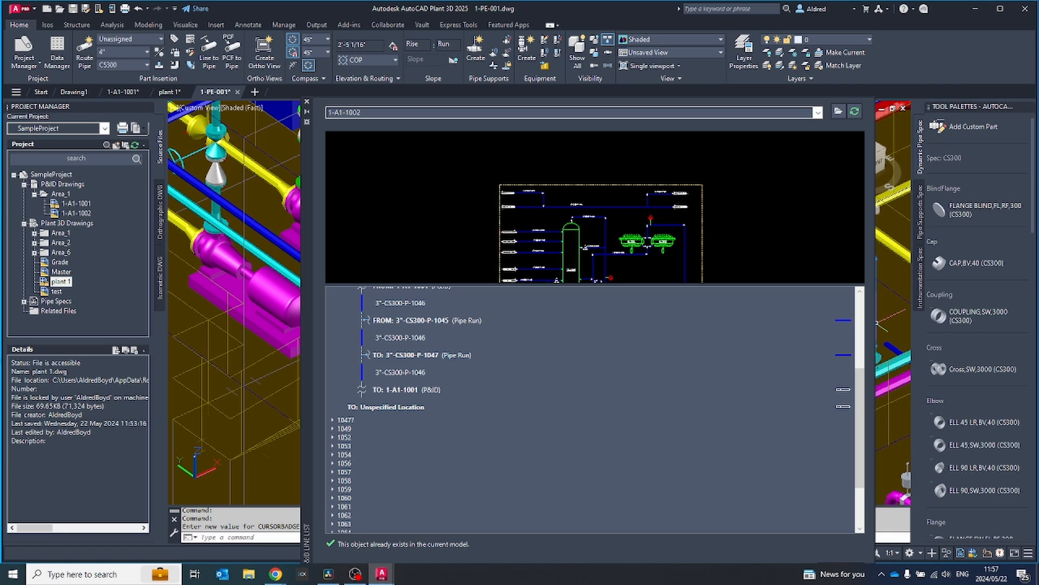
click(401, 372)
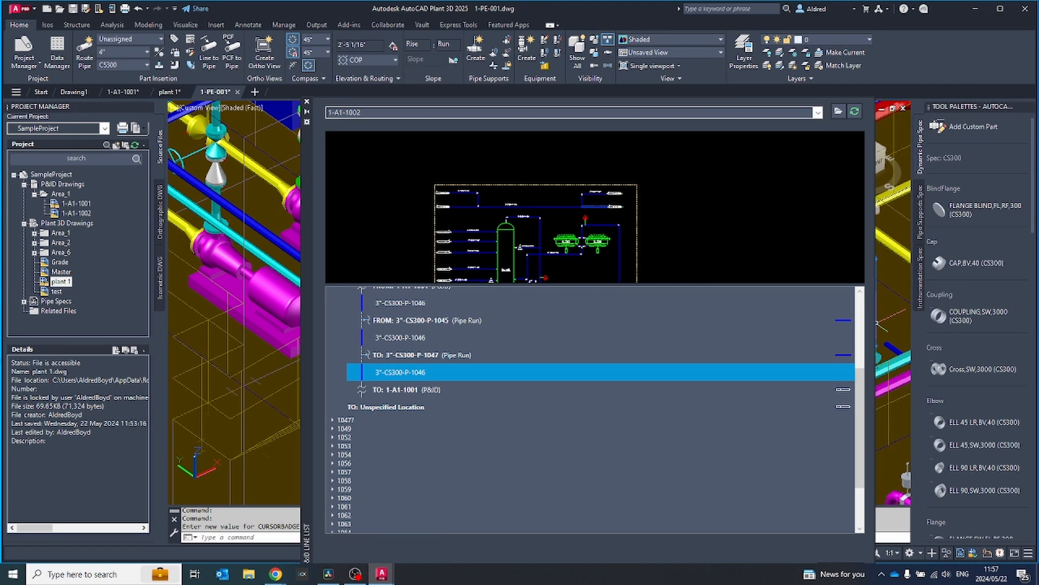